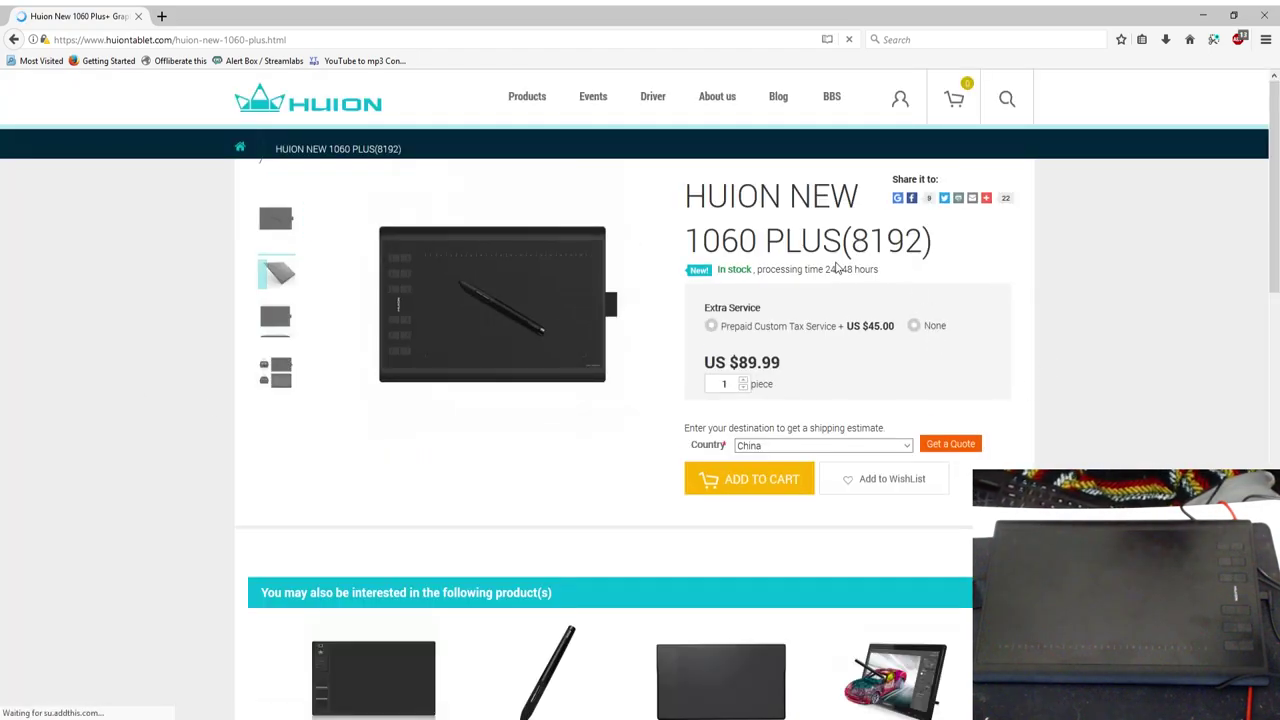
Highlight 8192 in the product title and request the Windows driver download for the HUION NEW 1060 PLUS(8192).
drag(849, 240, 913, 241)
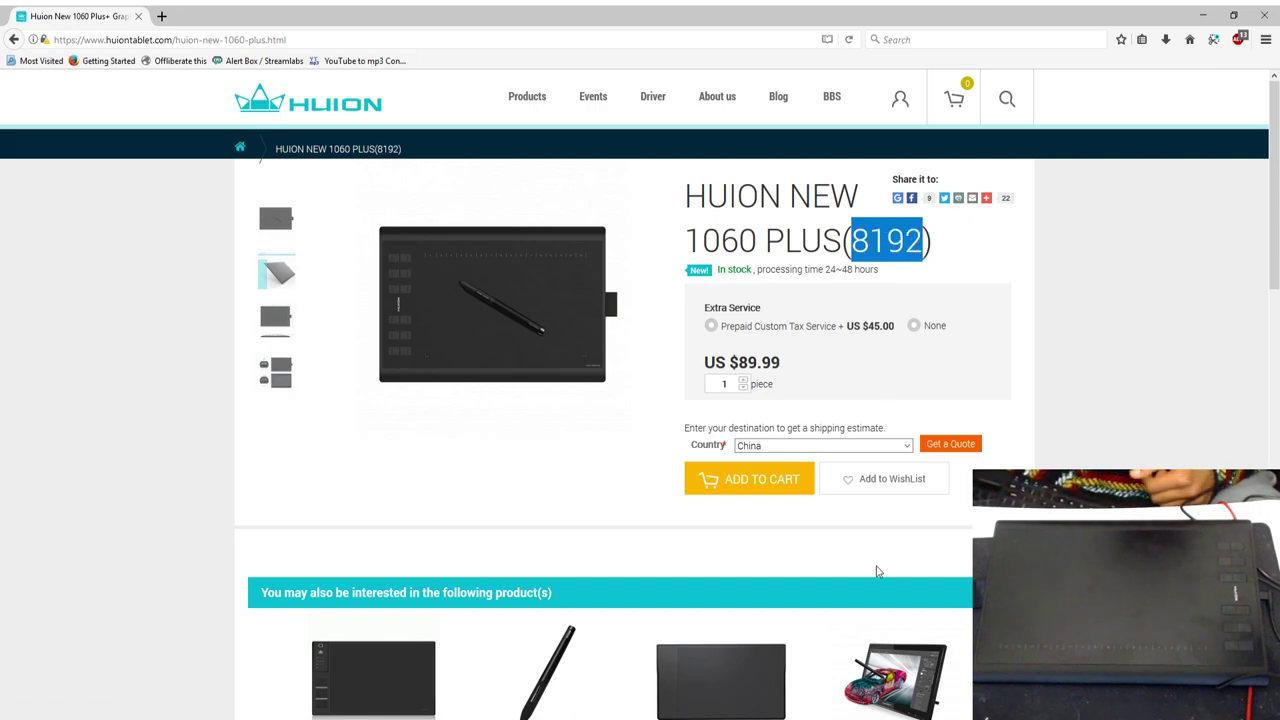
scroll(877, 571, down, 6)
click(366, 325)
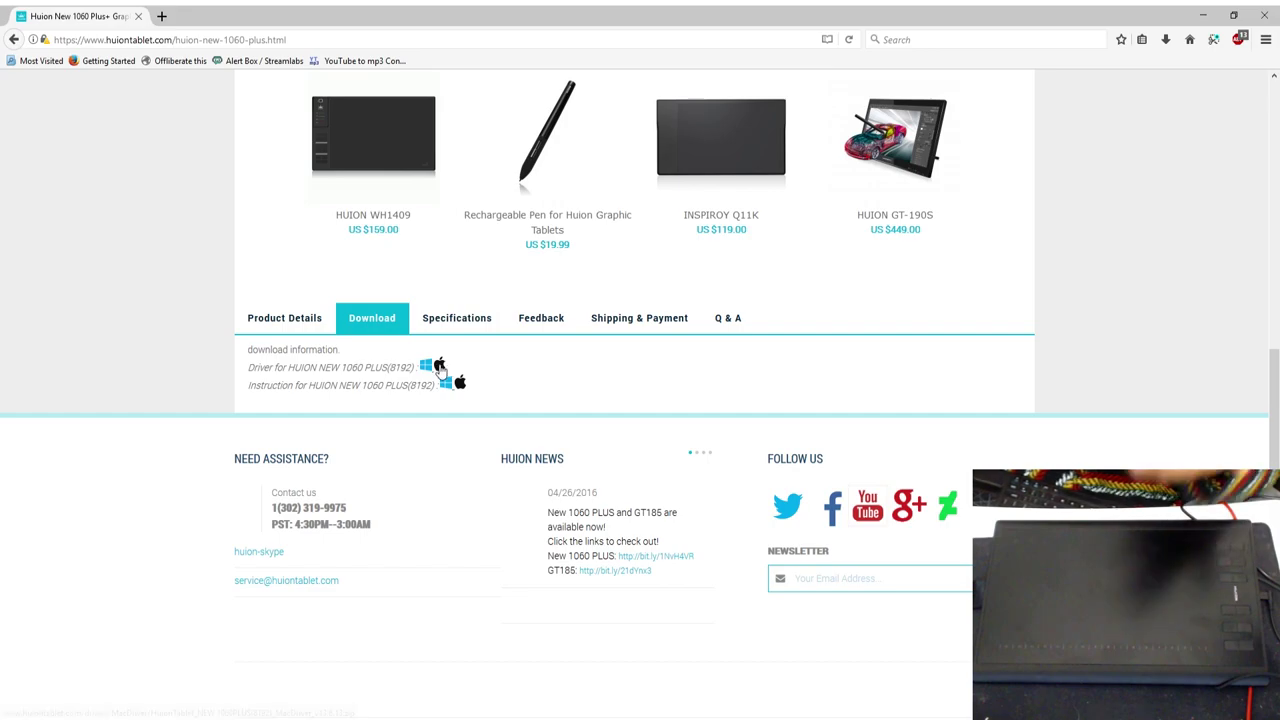
click(427, 369)
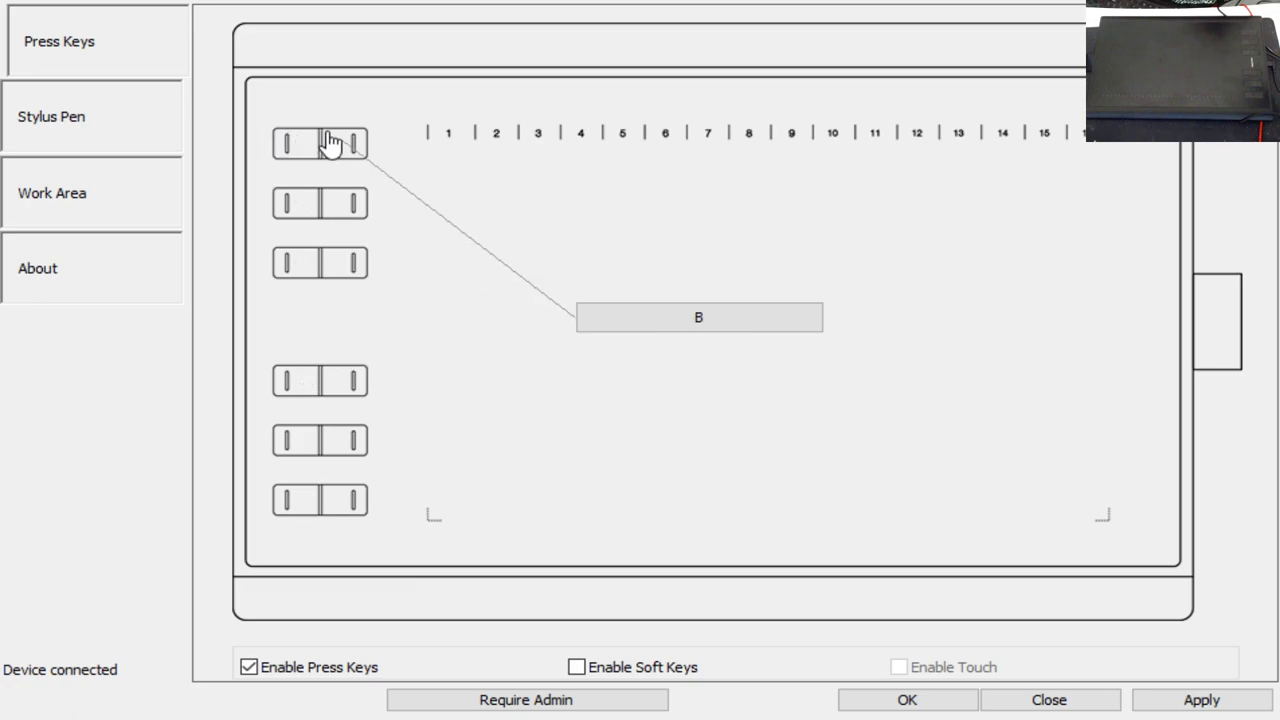
Review the shortcuts assigned to the express keys in the Huion tablet driver's press-key settings.
mouse_move(343, 262)
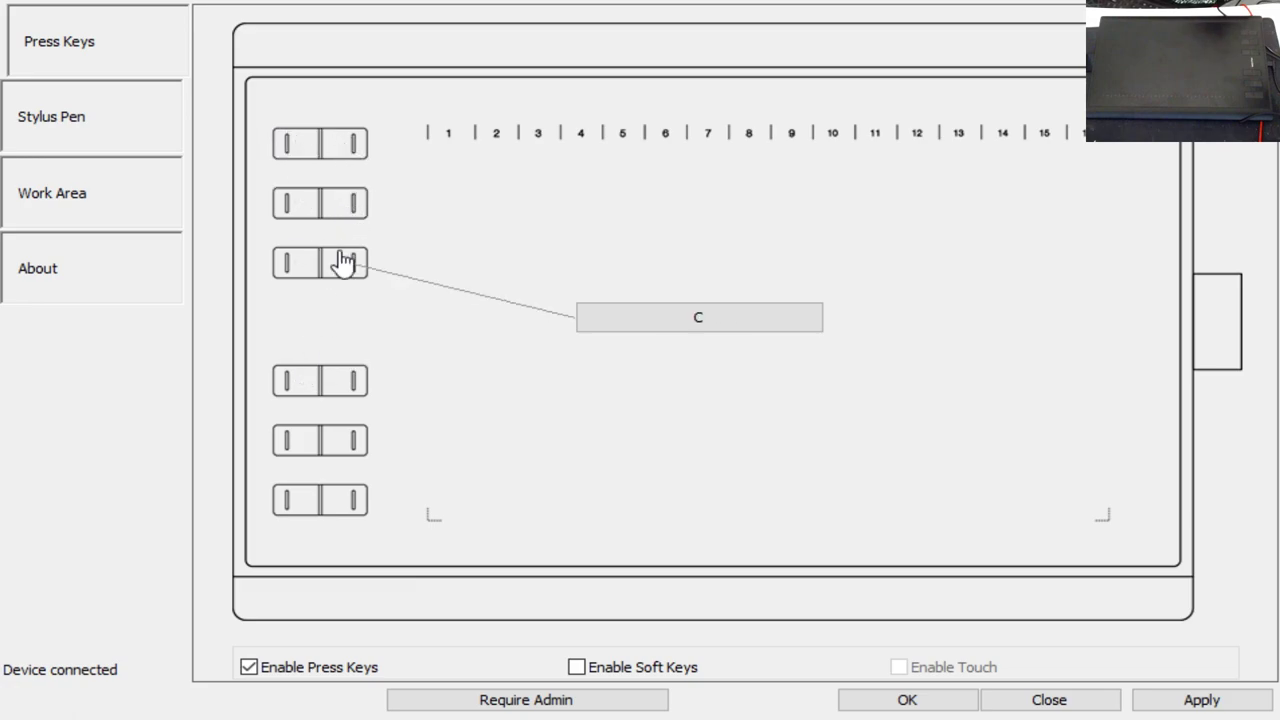
mouse_move(303, 526)
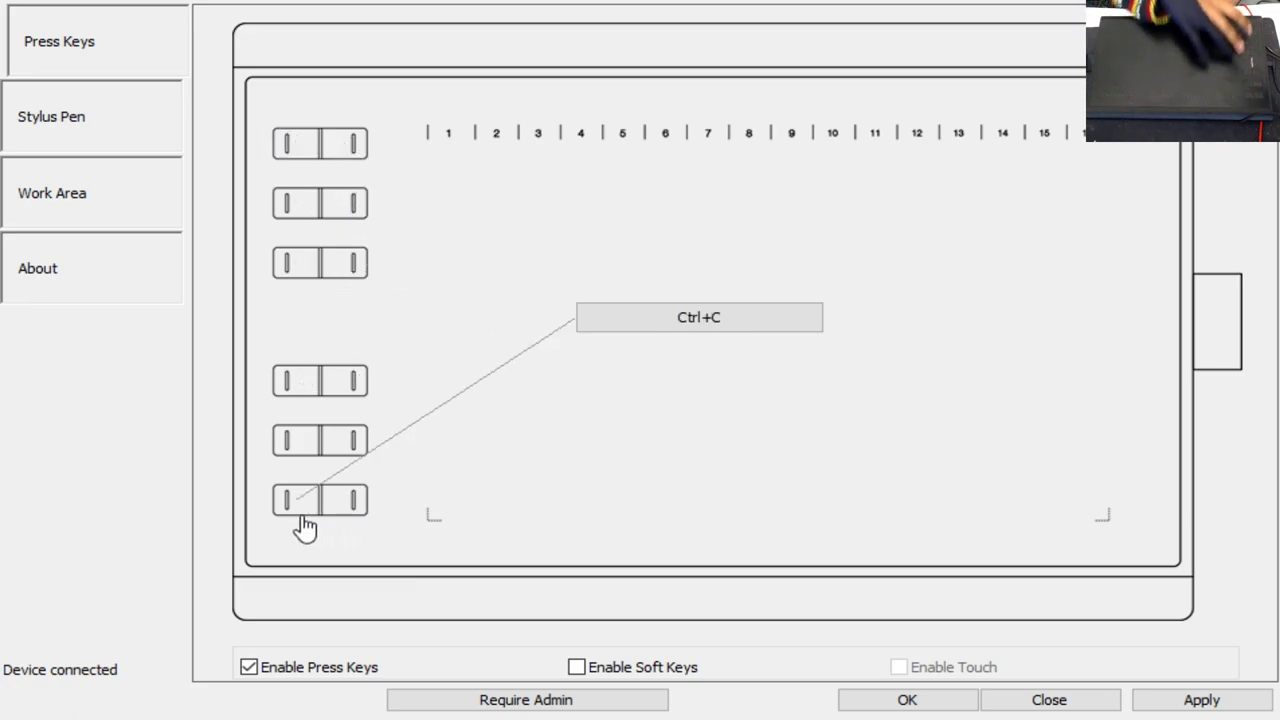
mouse_move(343, 505)
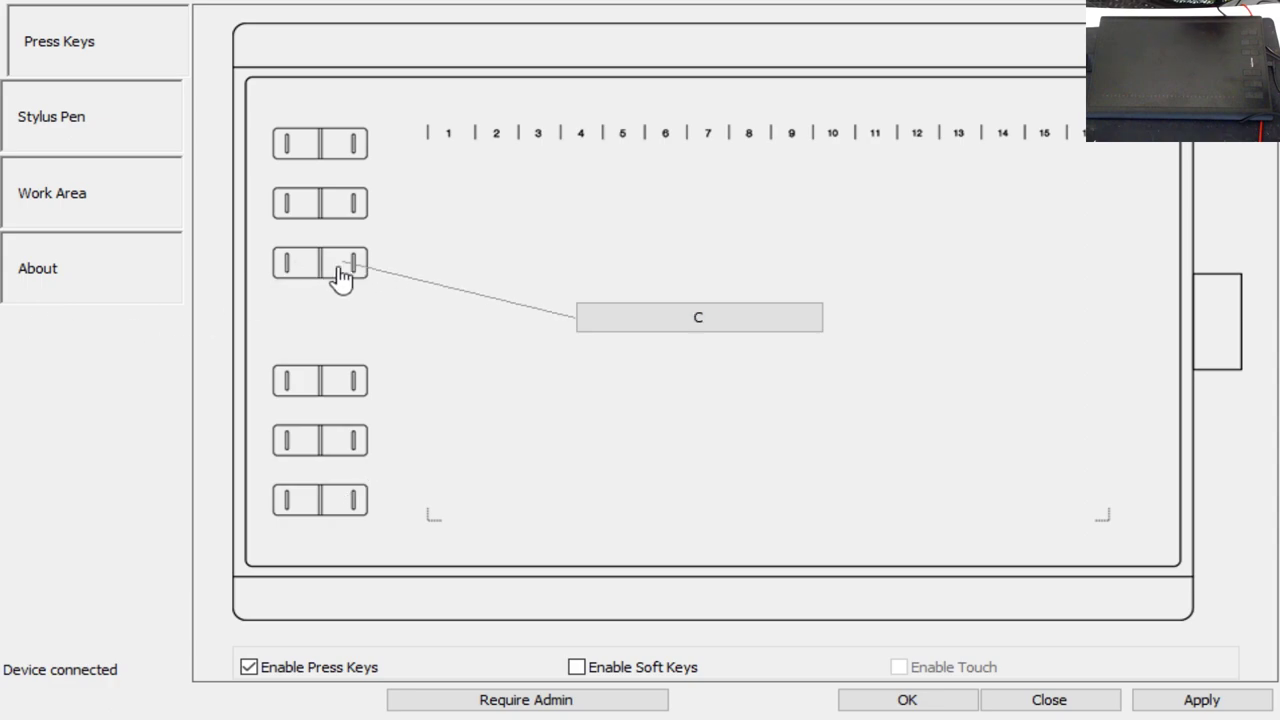
mouse_move(267, 368)
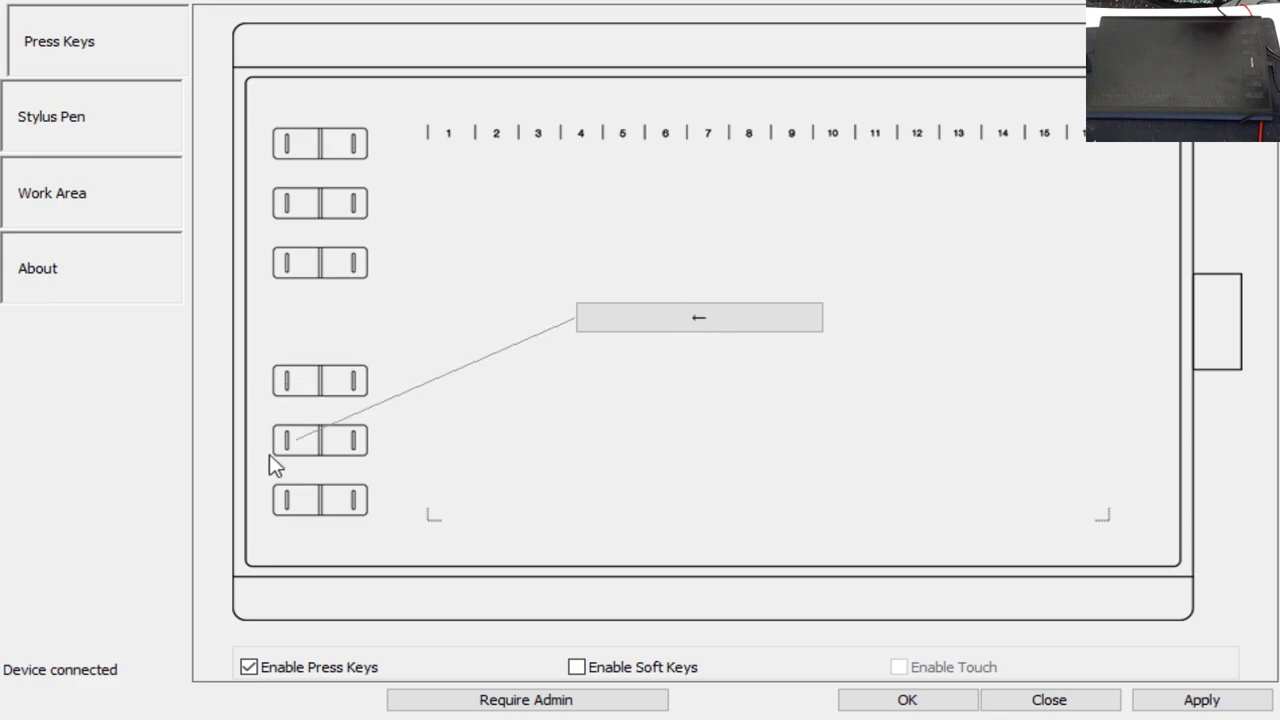
mouse_move(358, 385)
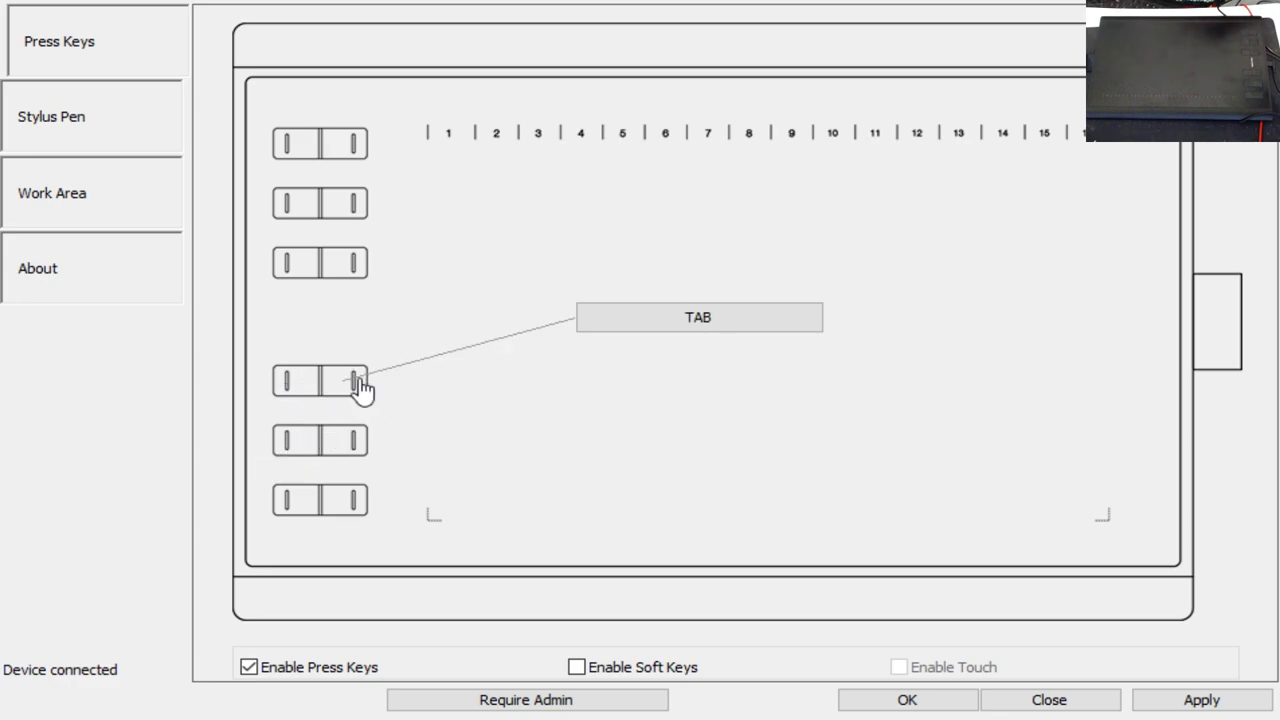
Examine the stylus pen settings, including the upper pen button's assignment and the pressure sensitivity adjustment.
click(118, 110)
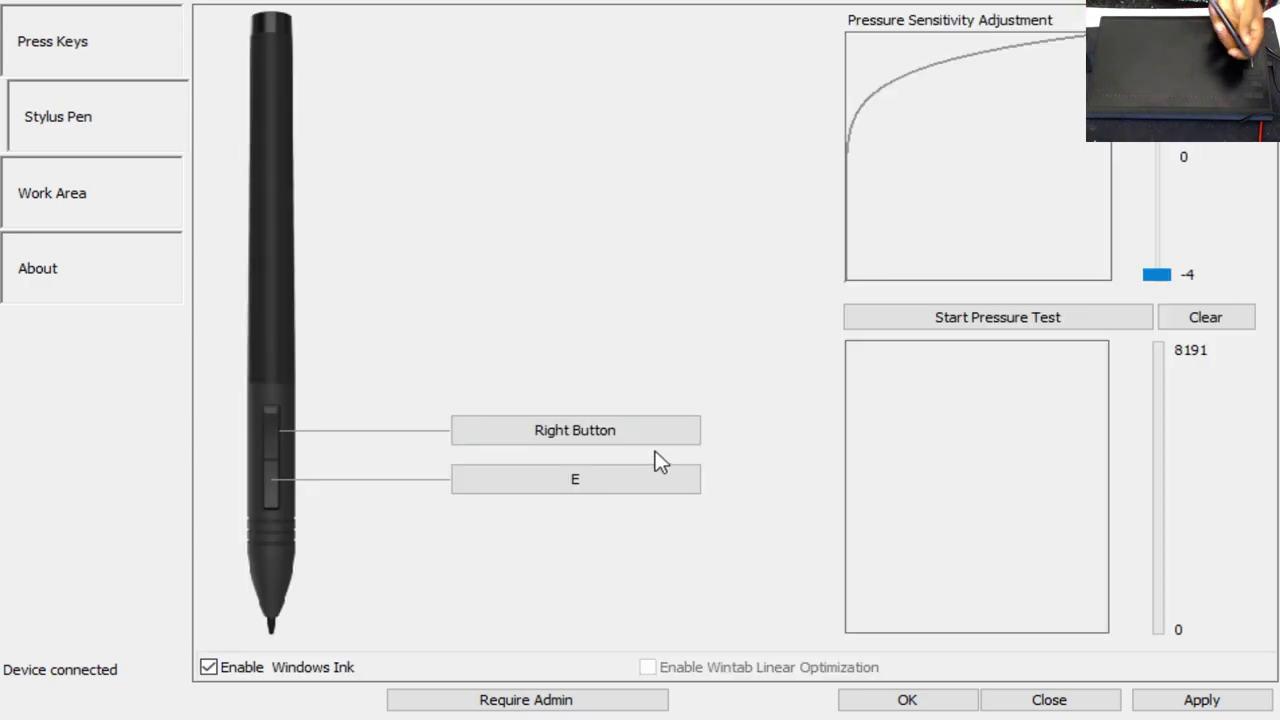
click(585, 436)
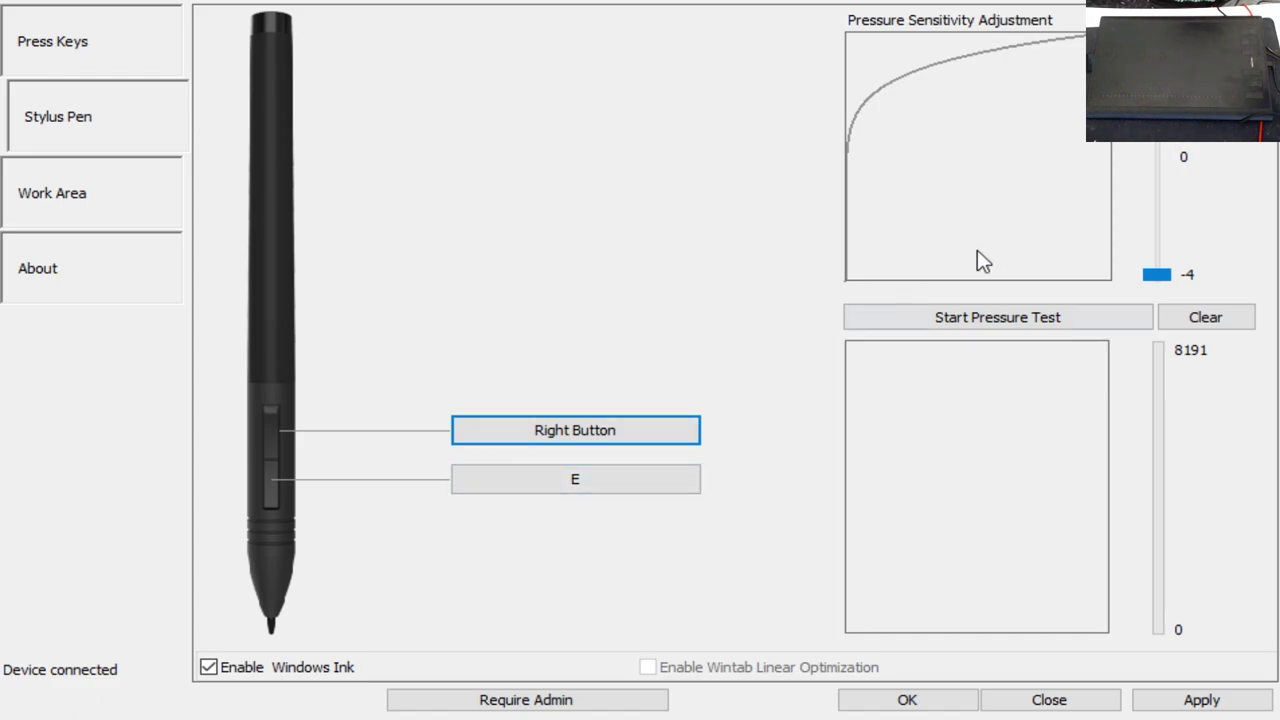
click(1163, 279)
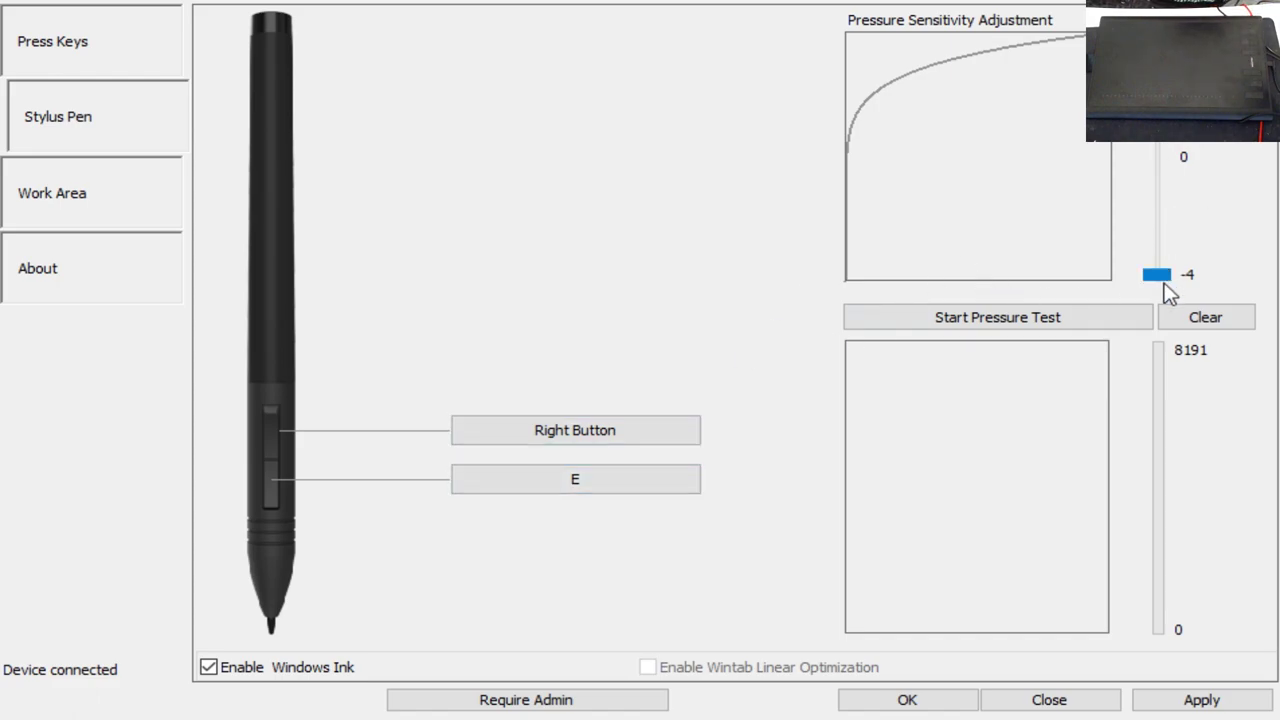
mouse_move(1163, 262)
mouse_down()
mouse_move(1165, 214)
mouse_move(1165, 276)
mouse_up()
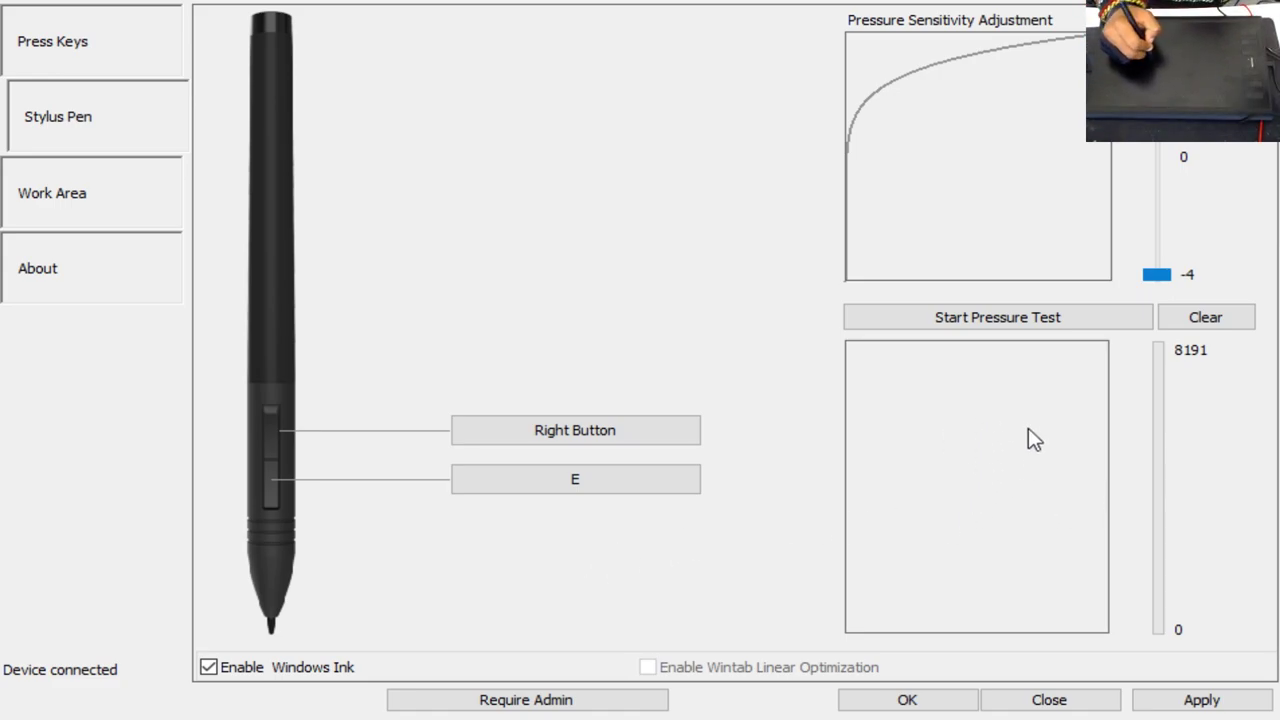
Start the pressure test and scribble test strokes with the pen at the current sensitivity.
click(1076, 317)
mouse_move(940, 378)
mouse_down()
mouse_move(908, 484)
mouse_move(1000, 535)
mouse_up()
mouse_move(860, 593)
mouse_down()
mouse_move(1020, 589)
mouse_move(1046, 449)
mouse_move(989, 394)
mouse_move(1028, 382)
mouse_up()
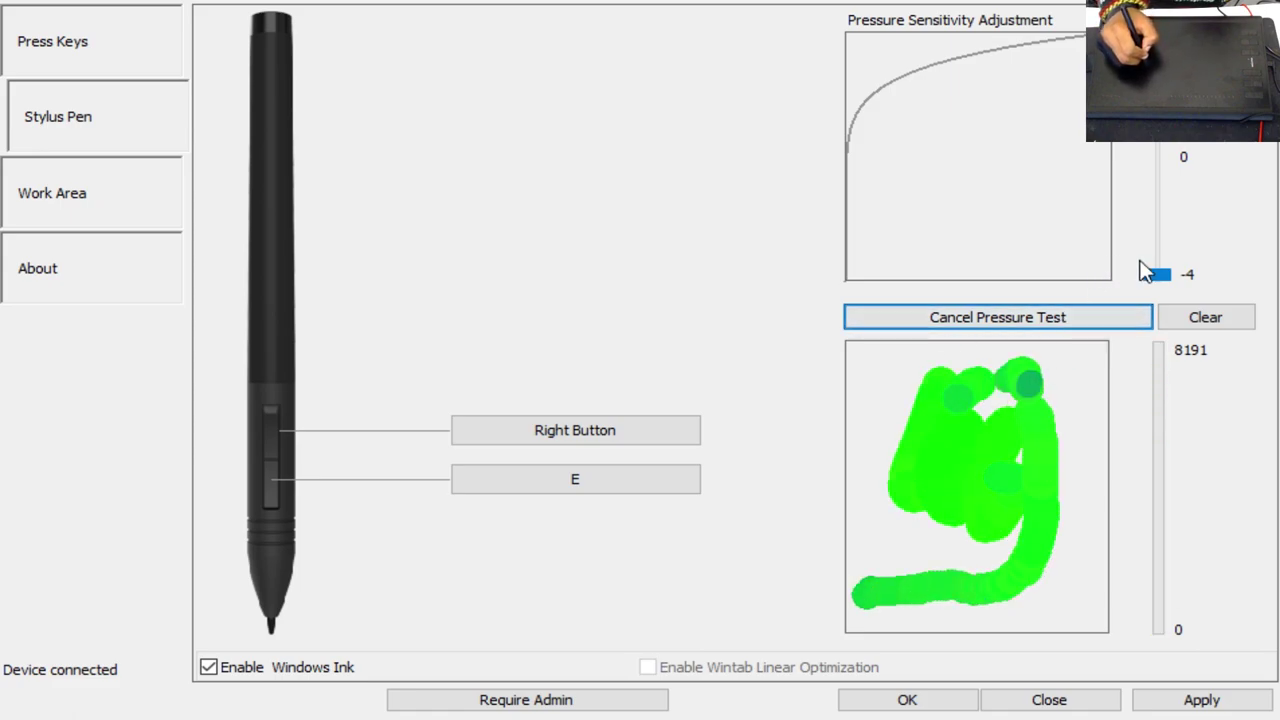
Try the pressure sensitivity at its highest setting and at 0, drawing test strokes at each.
mouse_move(1154, 273)
mouse_down()
mouse_move(1171, 234)
mouse_move(1160, 70)
mouse_up()
drag(1016, 427, 1023, 430)
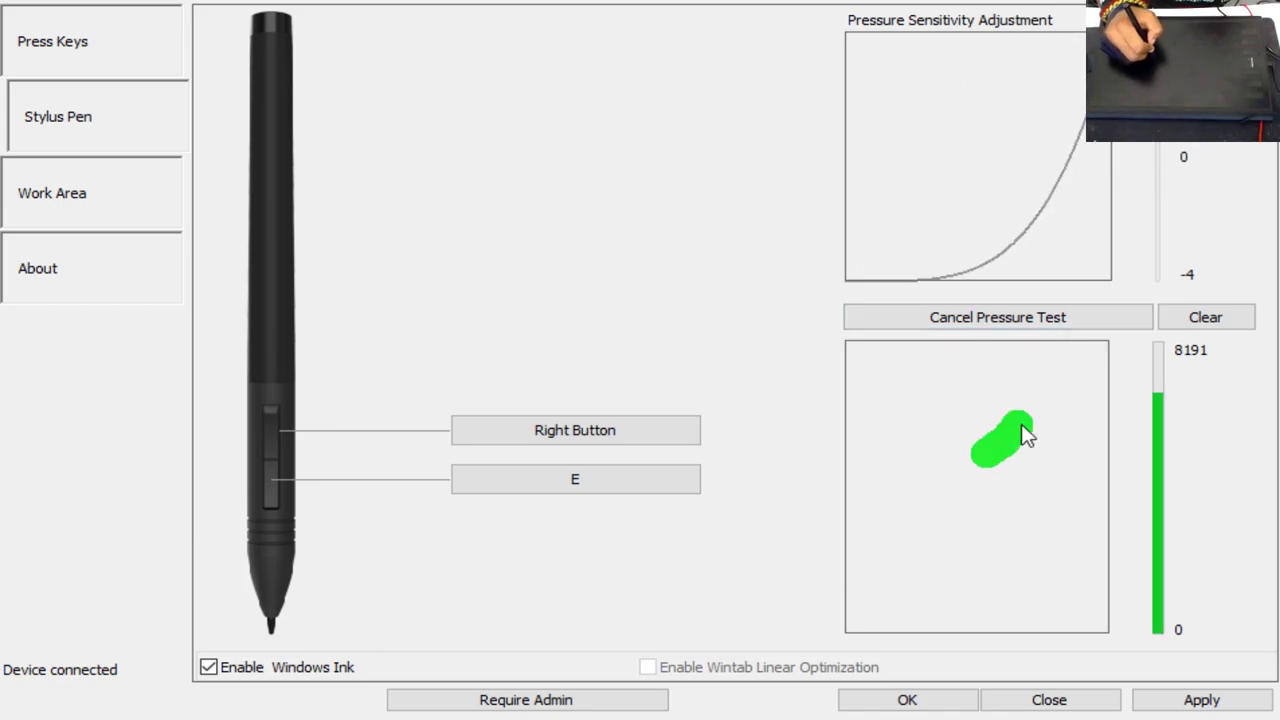
mouse_move(1005, 541)
mouse_down()
mouse_move(926, 366)
mouse_move(1006, 360)
mouse_up()
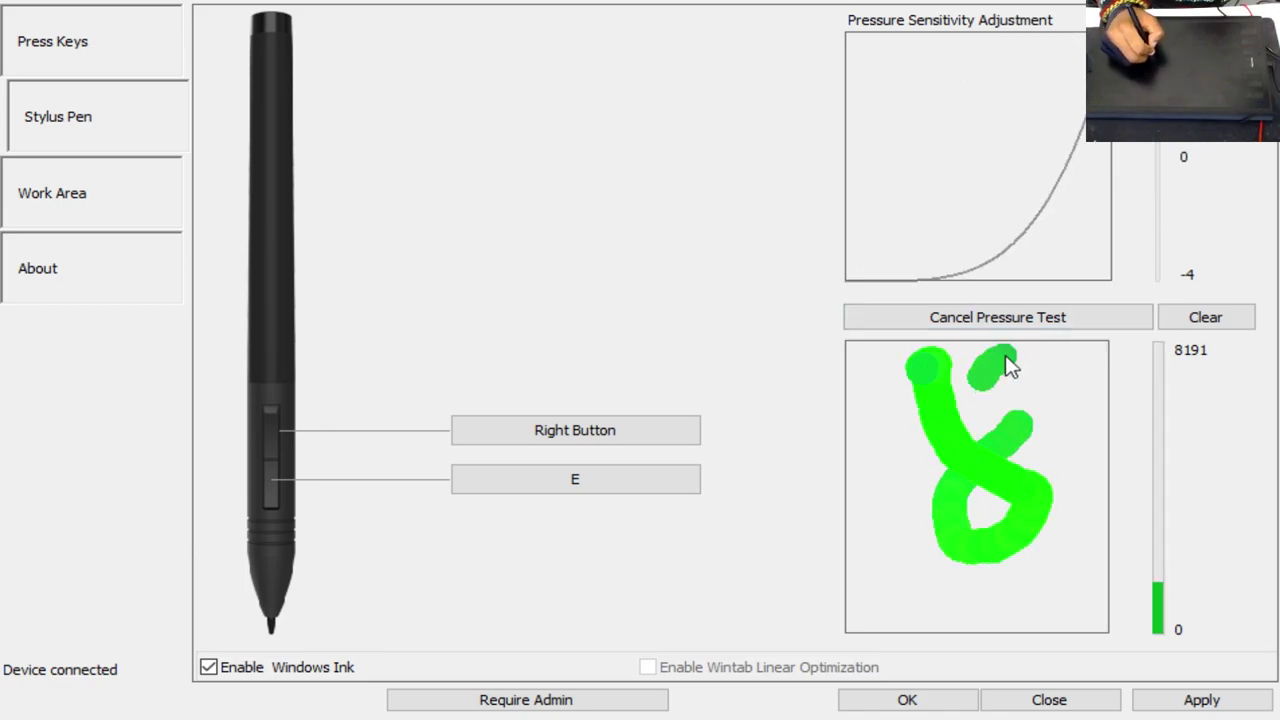
click(1146, 160)
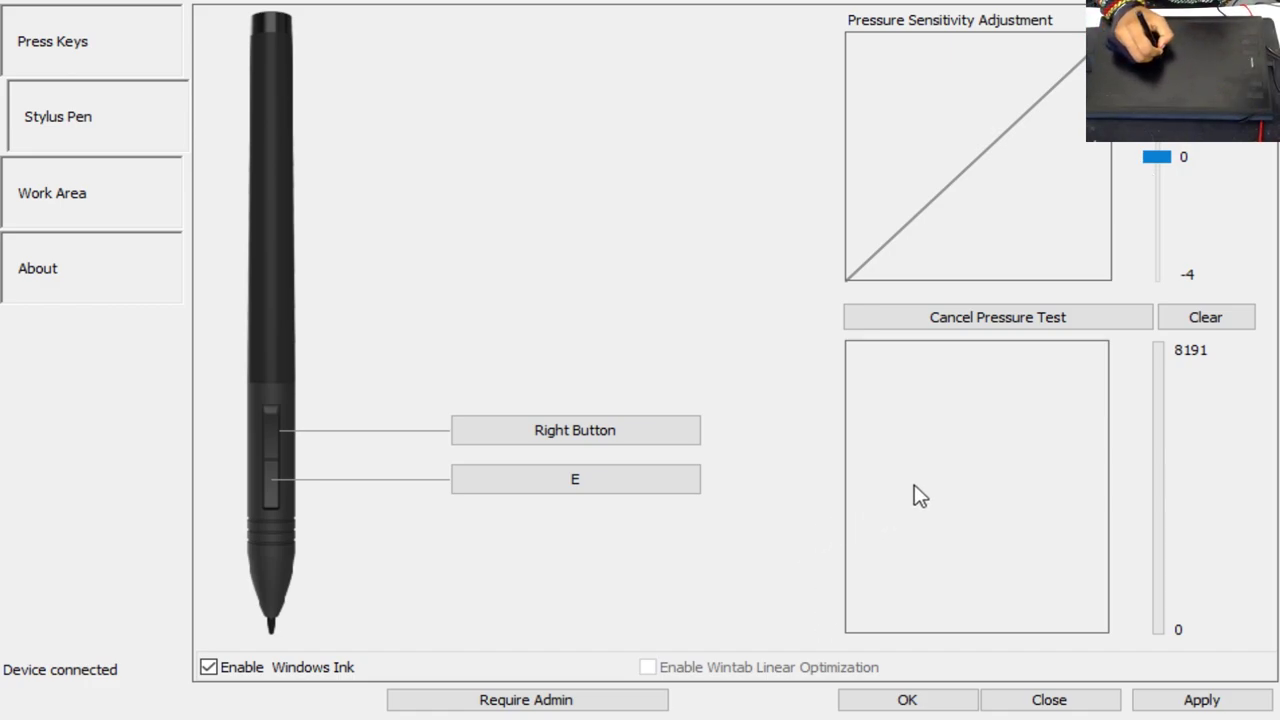
mouse_move(942, 495)
mouse_down()
mouse_move(960, 536)
mouse_move(995, 538)
mouse_move(1025, 515)
mouse_move(1006, 463)
mouse_move(978, 450)
mouse_up()
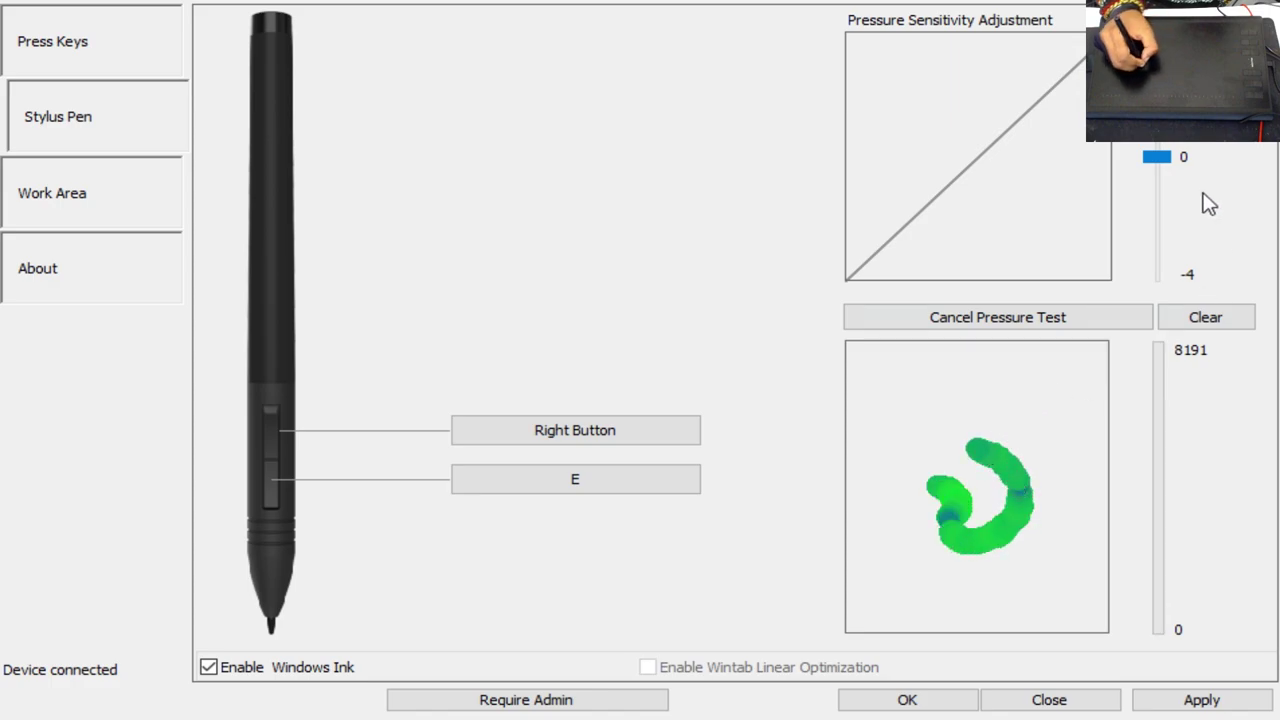
Set the pressure sensitivity adjustment to -4 and draw several strokes in the test area.
drag(1157, 157, 1165, 286)
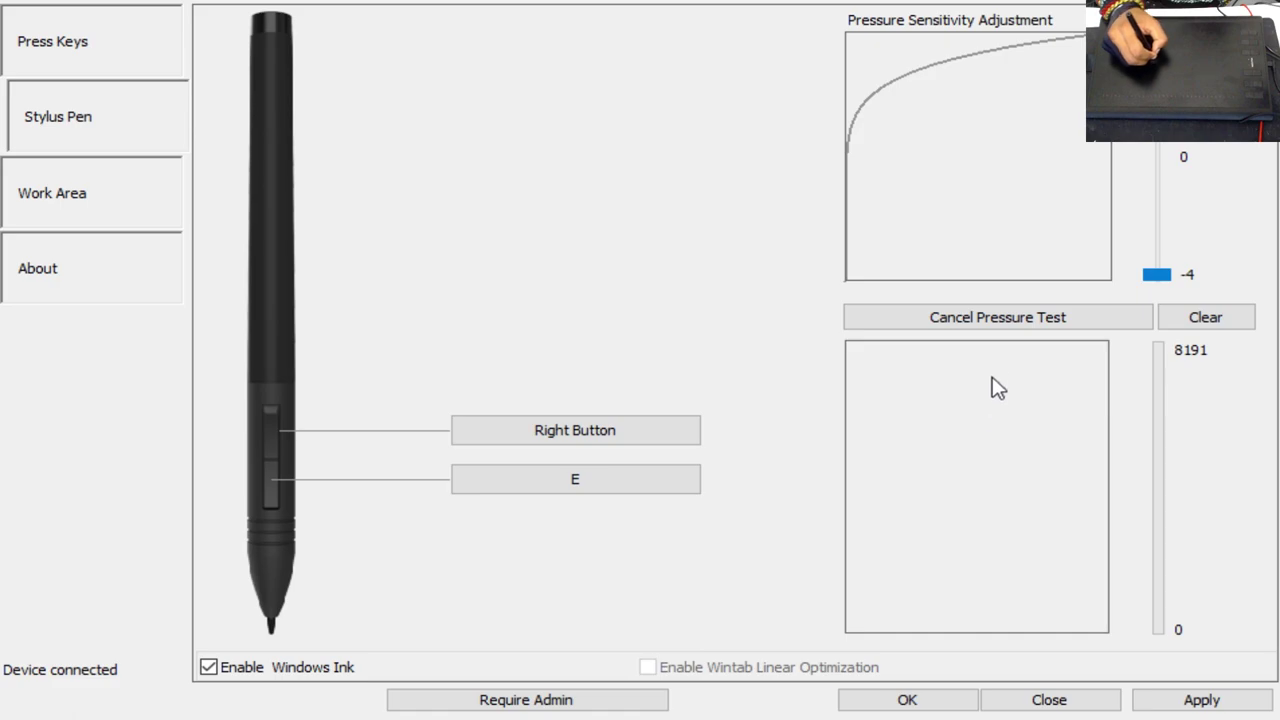
mouse_move(971, 437)
mouse_down()
mouse_move(966, 446)
mouse_move(1029, 455)
mouse_move(928, 510)
mouse_move(1035, 553)
mouse_up()
drag(1041, 380, 835, 500)
mouse_move(851, 583)
mouse_down()
mouse_move(1029, 471)
mouse_move(991, 518)
mouse_up()
Examine the work area's display mapping to the tablet surface and the driver's About page.
click(143, 240)
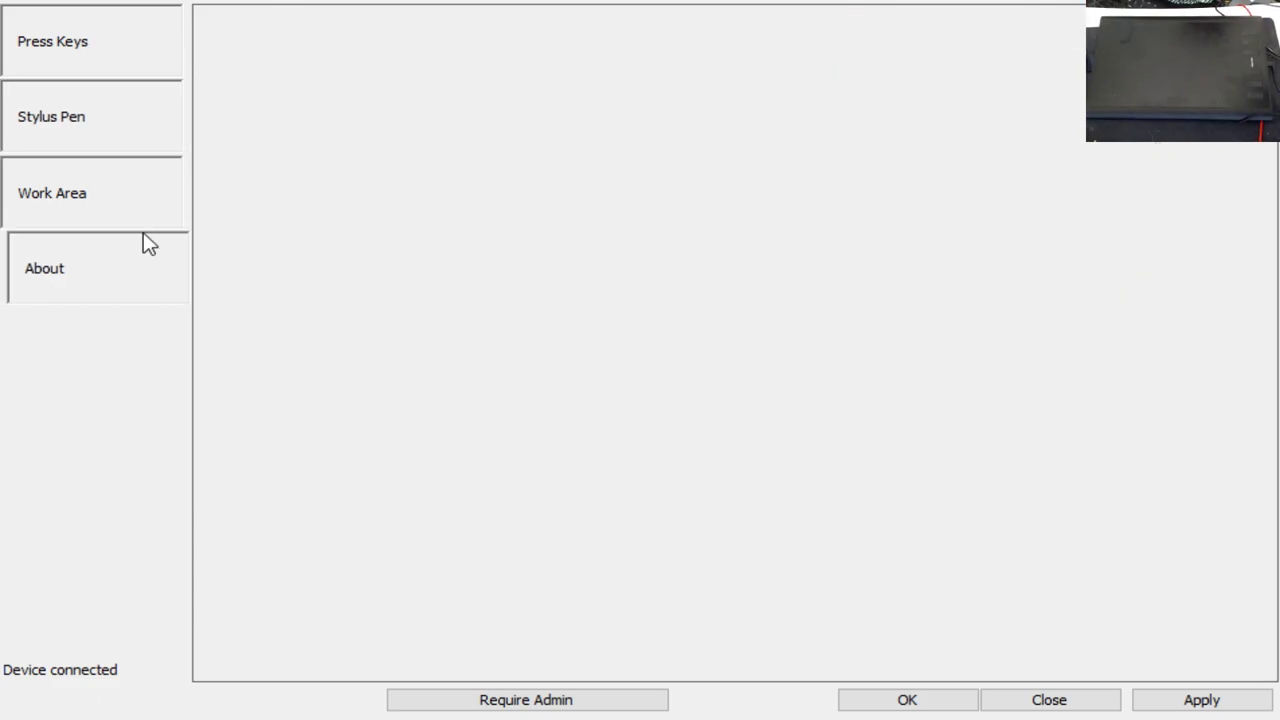
click(143, 214)
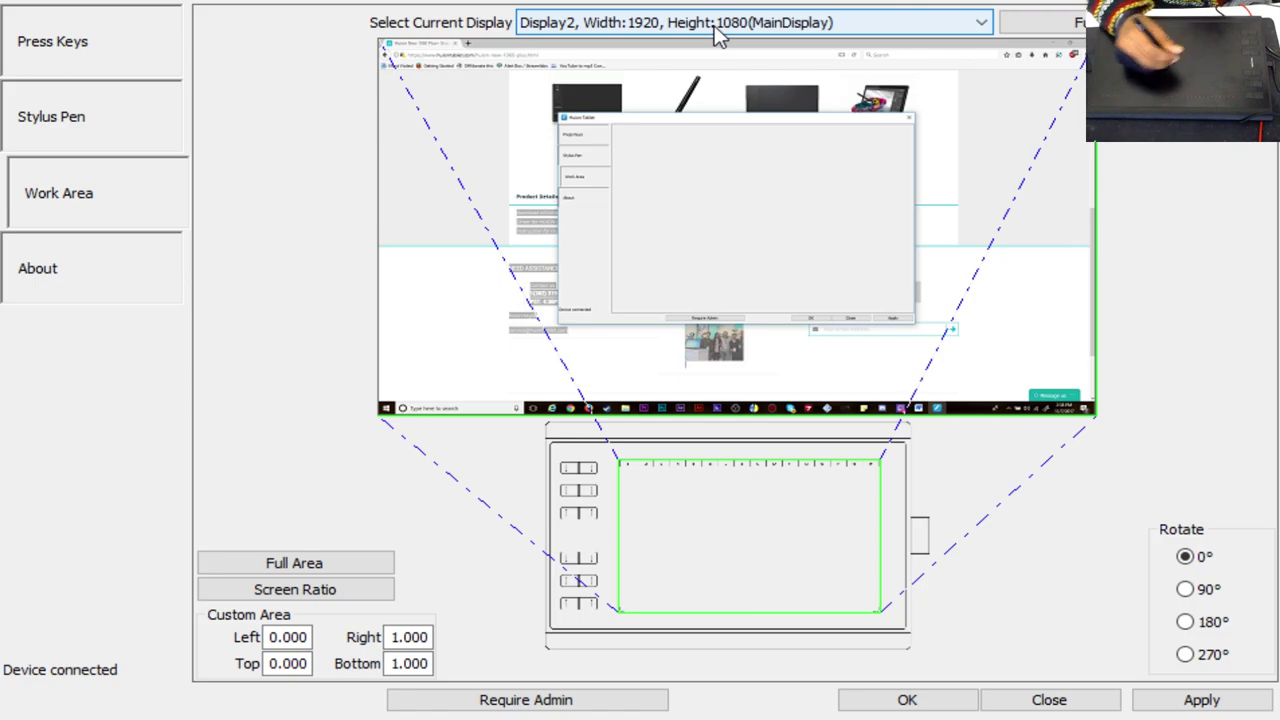
click(51, 286)
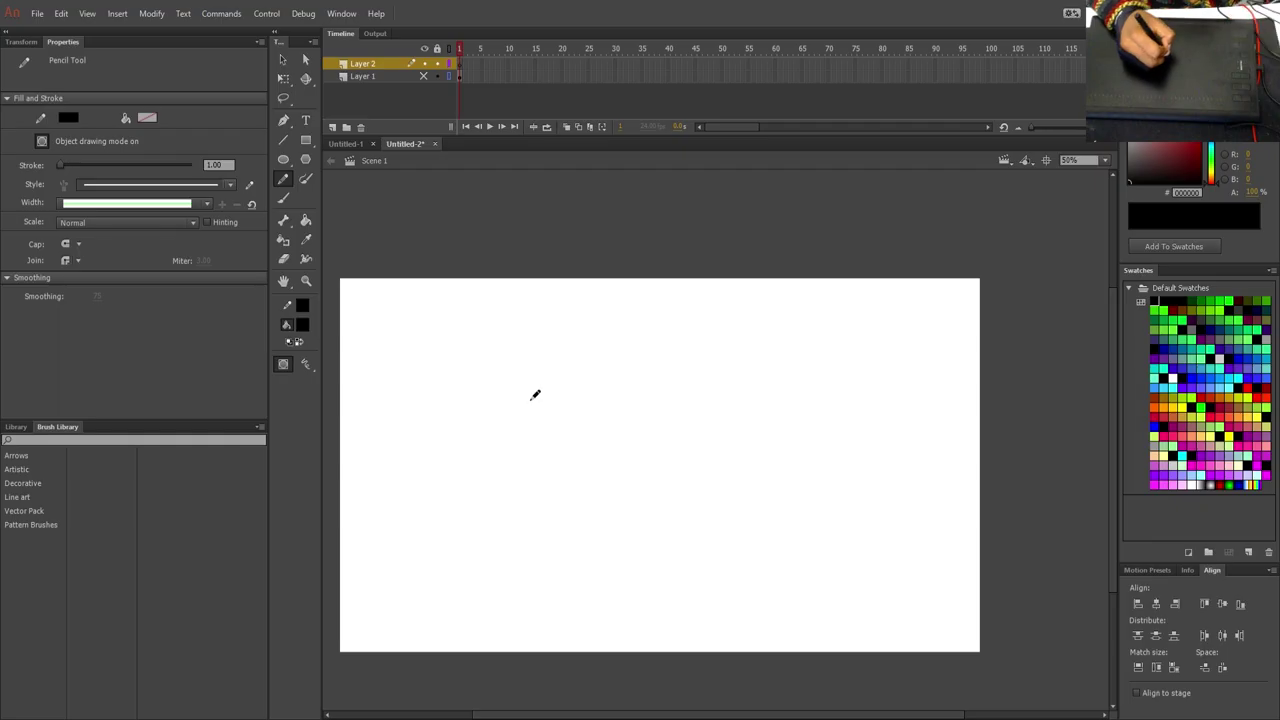
In Adobe Animate, sketch the character's face outline, ear and neck on Layer 2 with the Pencil tool.
mouse_move(532, 398)
mouse_down()
mouse_move(531, 471)
mouse_move(609, 510)
mouse_move(657, 500)
mouse_move(708, 416)
mouse_move(705, 384)
mouse_up()
drag(709, 410, 718, 405)
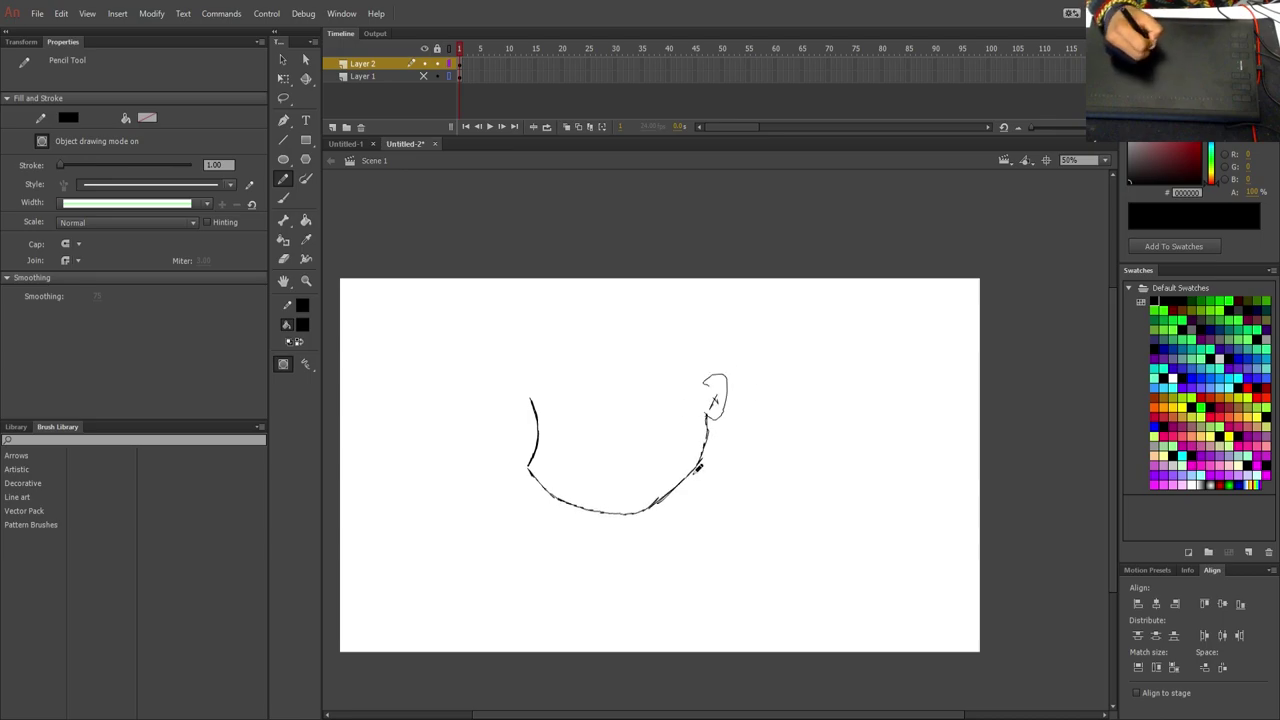
drag(692, 472, 695, 497)
mouse_move(678, 487)
mouse_down()
mouse_move(682, 502)
mouse_move(695, 496)
mouse_up()
Sketch the pointed hairline and tall spiky hair around the head, extending above the stage.
mouse_move(535, 400)
mouse_down()
mouse_move(540, 338)
mouse_move(598, 376)
mouse_move(688, 352)
mouse_move(702, 382)
mouse_move(520, 372)
mouse_move(494, 284)
mouse_up()
mouse_move(695, 490)
mouse_down()
mouse_move(826, 364)
mouse_move(806, 354)
mouse_move(788, 230)
mouse_up()
drag(496, 283, 522, 212)
scroll(1009, 334, up, 2)
drag(788, 286, 773, 172)
mouse_move(524, 268)
mouse_down()
mouse_move(580, 177)
mouse_move(591, 206)
mouse_up()
drag(585, 231, 645, 166)
scroll(959, 247, up, 2)
drag(646, 228, 722, 162)
drag(776, 264, 764, 162)
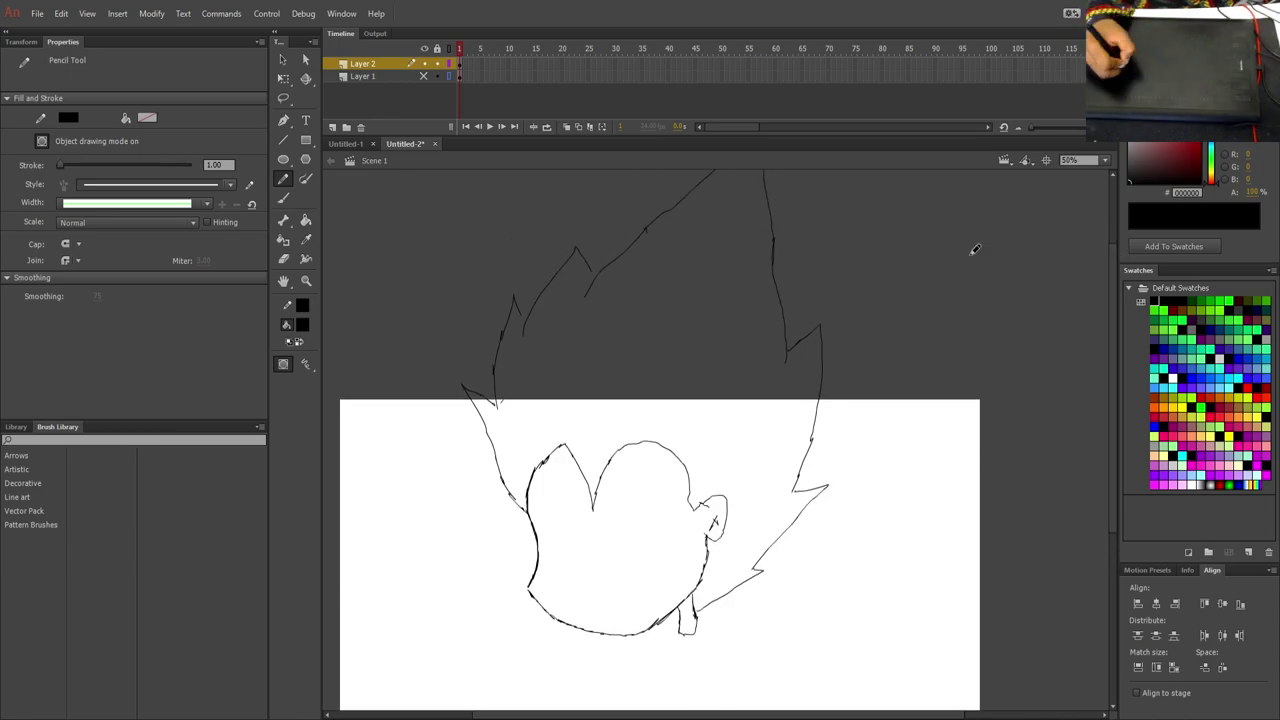
scroll(971, 251, up, 2)
drag(726, 212, 764, 216)
drag(1108, 296, 1108, 392)
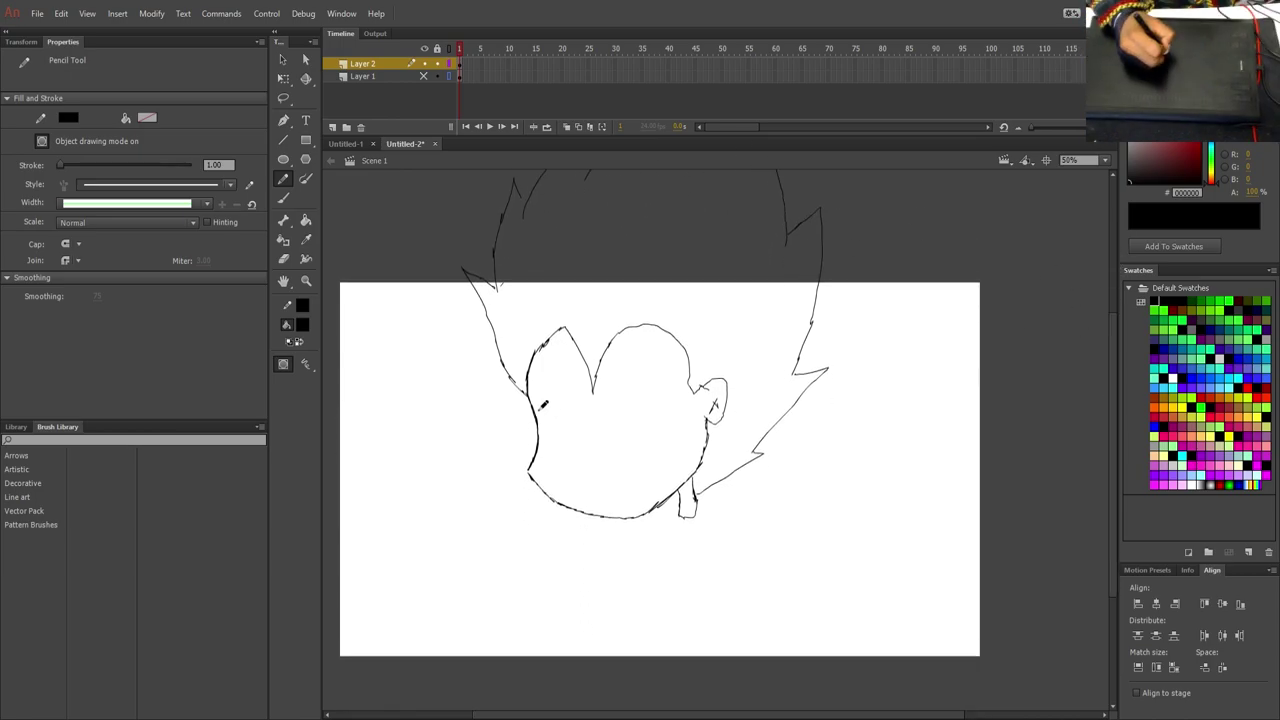
mouse_move(540, 398)
mouse_down()
mouse_move(596, 421)
mouse_move(540, 420)
mouse_move(580, 440)
mouse_up()
drag(572, 420, 604, 430)
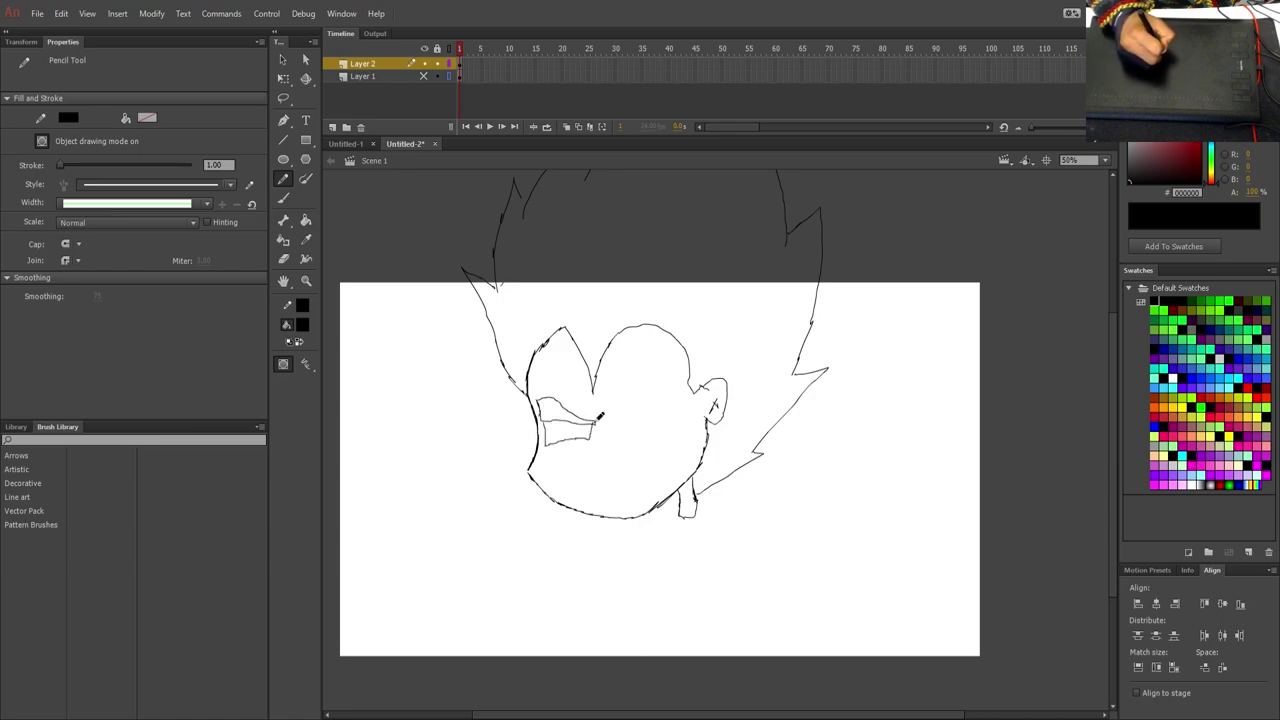
key(ctrl+z)
key(ctrl+z)
key(ctrl+z)
key(ctrl+z)
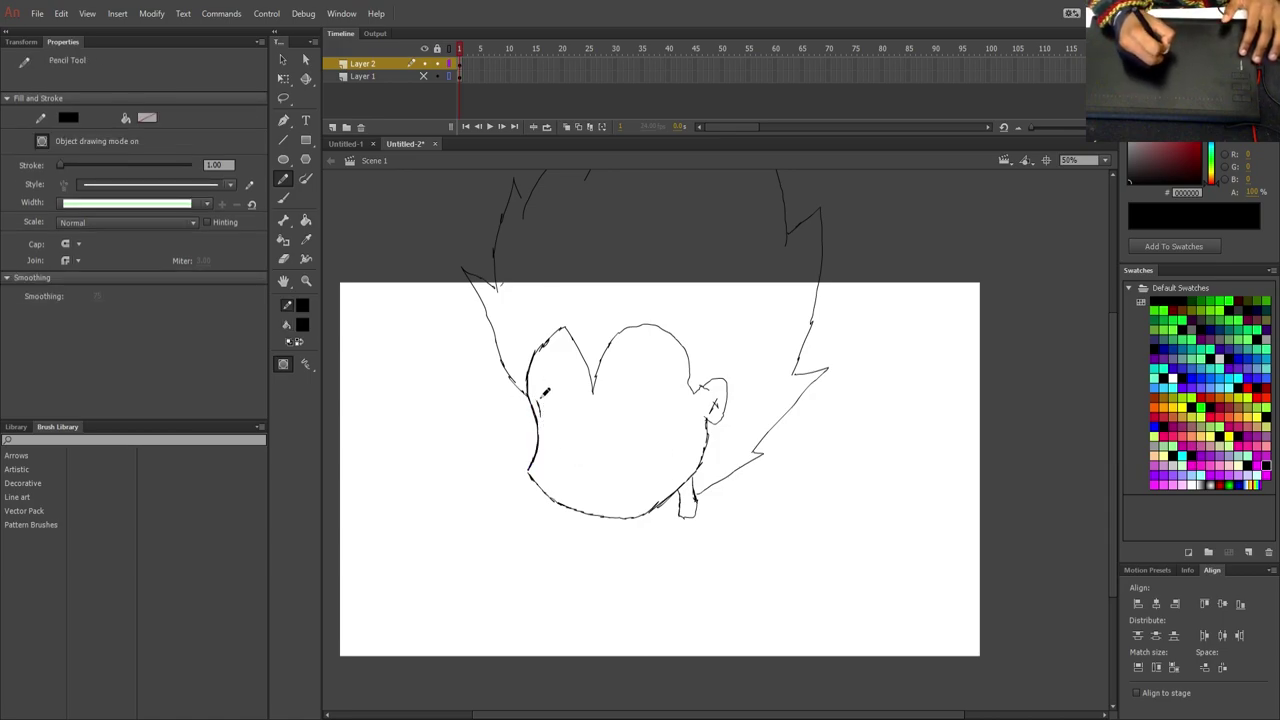
Sketch the angry eyes, brows, nose and frowning mouth on the face, and add shoulders below the head.
mouse_move(537, 400)
mouse_down()
mouse_move(594, 427)
mouse_move(543, 415)
mouse_move(589, 439)
mouse_move(668, 390)
mouse_move(652, 414)
mouse_move(604, 428)
mouse_up()
mouse_move(680, 407)
mouse_down()
mouse_move(597, 451)
mouse_move(633, 477)
mouse_up()
mouse_move(618, 395)
mouse_down()
mouse_move(607, 407)
mouse_move(654, 372)
mouse_move(568, 412)
mouse_move(598, 433)
mouse_move(672, 410)
mouse_up()
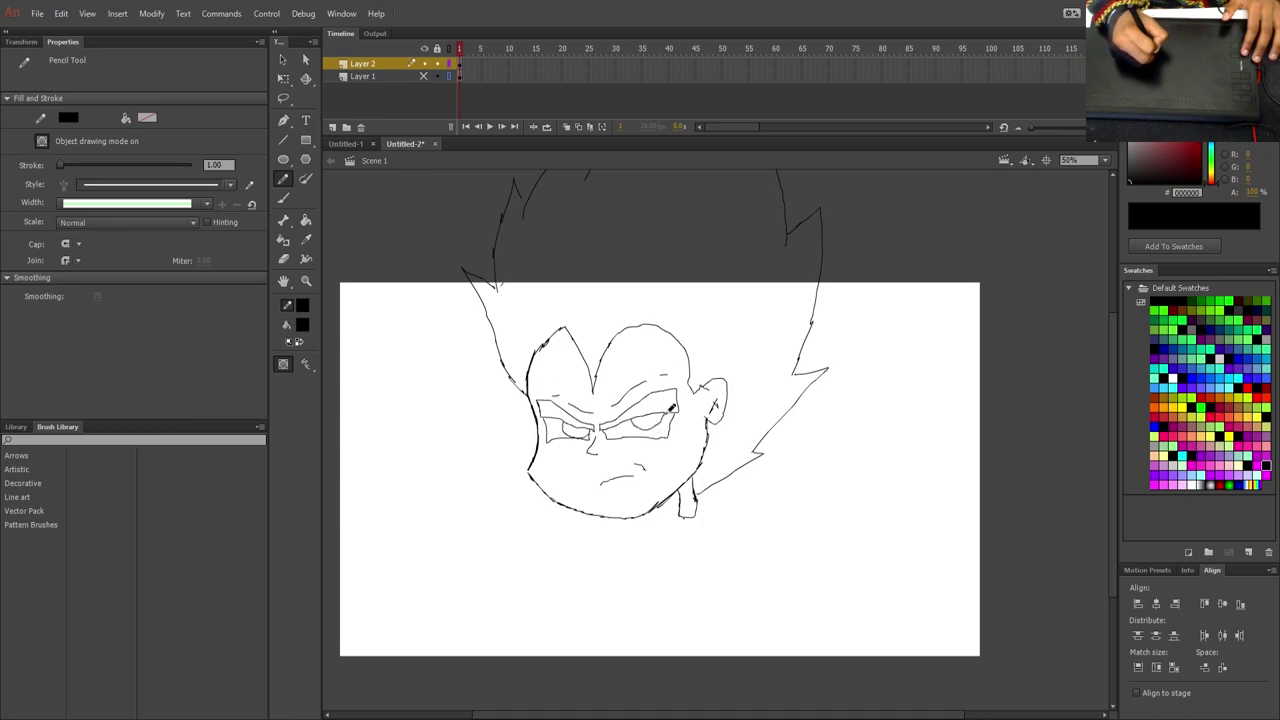
mouse_move(705, 494)
mouse_down()
mouse_move(770, 546)
mouse_move(634, 565)
mouse_move(798, 553)
mouse_up()
Switch to the Brush tool, display Layer 2 as outlines and add a new layer above it for inking.
key(b)
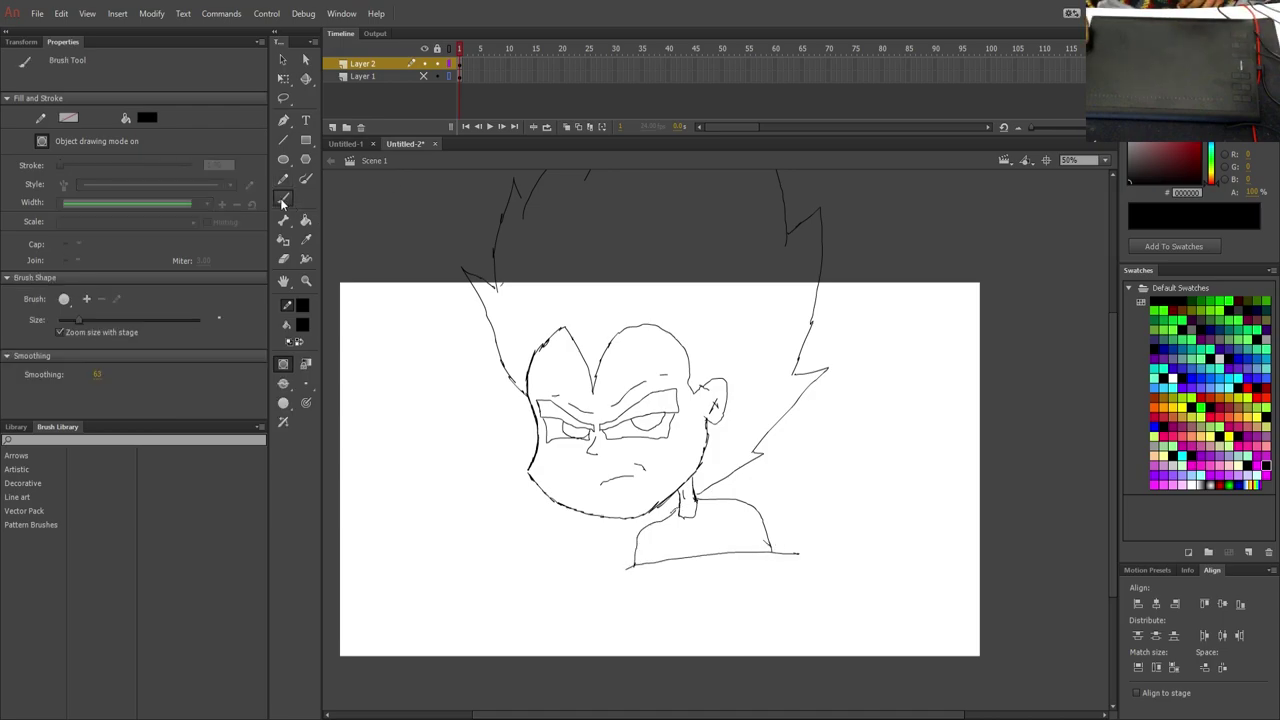
click(423, 76)
click(423, 76)
click(449, 63)
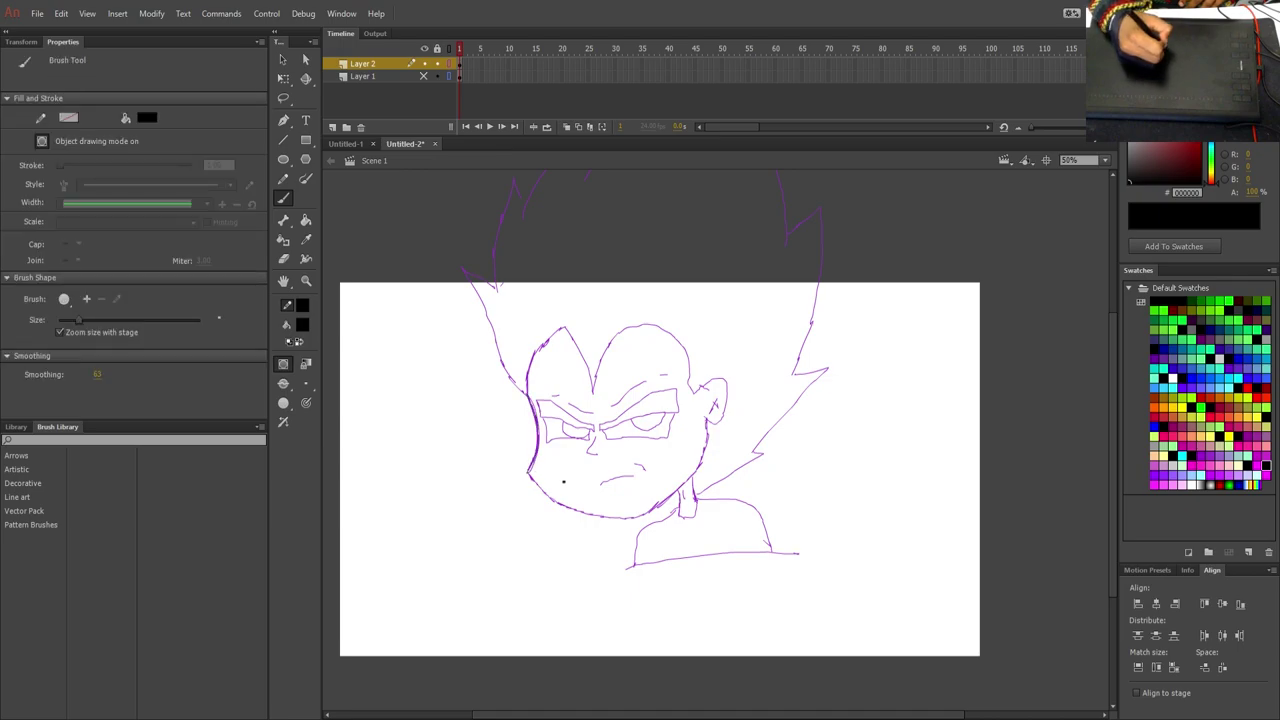
click(333, 128)
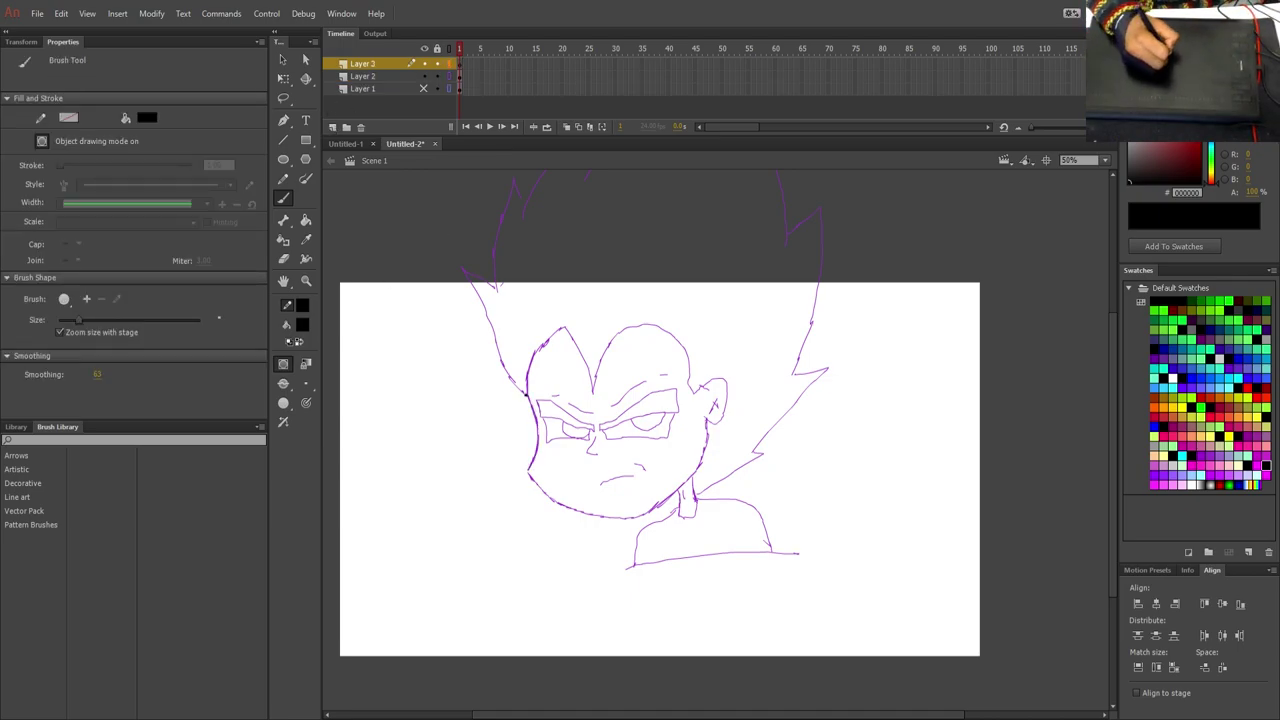
Ink the face outline and the ear with black brush strokes on Layer 3, following the sketch.
drag(536, 456, 529, 471)
key(ctrl+z)
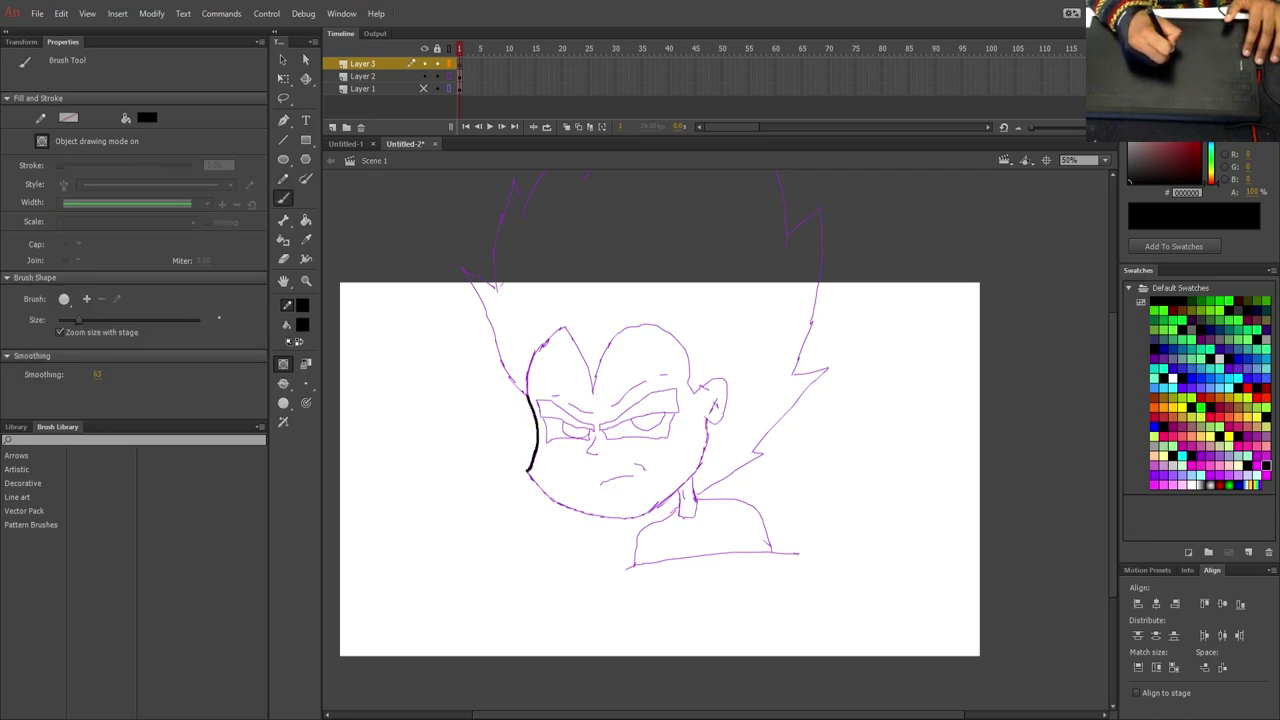
mouse_move(528, 472)
mouse_down()
mouse_move(578, 510)
mouse_move(633, 518)
mouse_up()
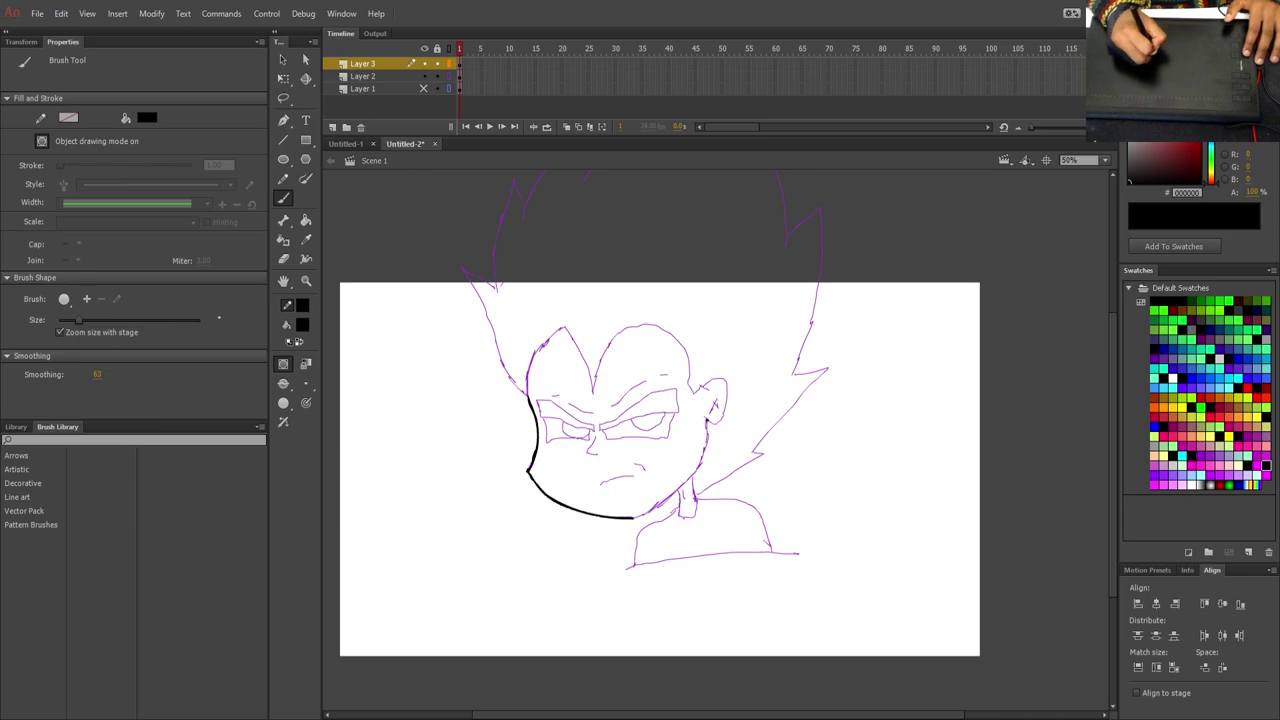
mouse_move(708, 419)
mouse_down()
mouse_move(700, 466)
mouse_move(634, 518)
mouse_up()
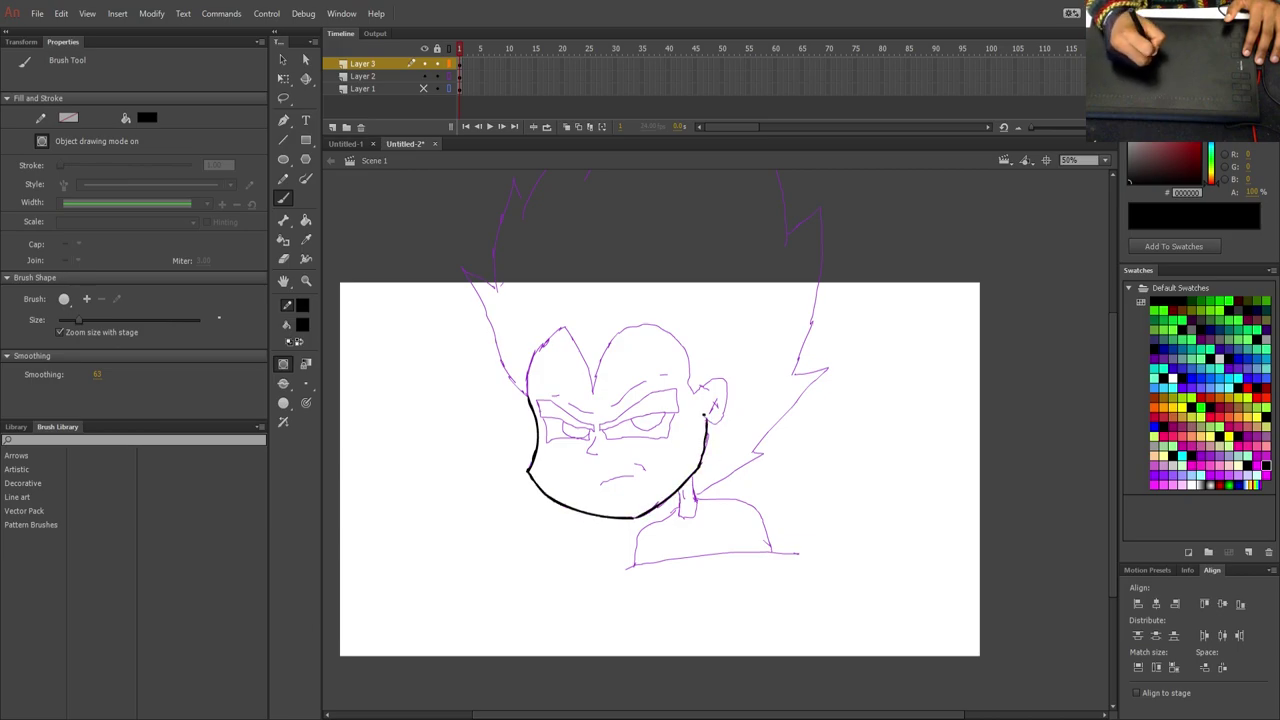
mouse_move(706, 422)
mouse_down()
mouse_move(724, 390)
mouse_move(706, 392)
mouse_up()
drag(712, 396, 718, 408)
Ink the forehead edge, the pointed hairline and the outer hair spikes over the sketch on Layer 3.
drag(538, 354, 528, 396)
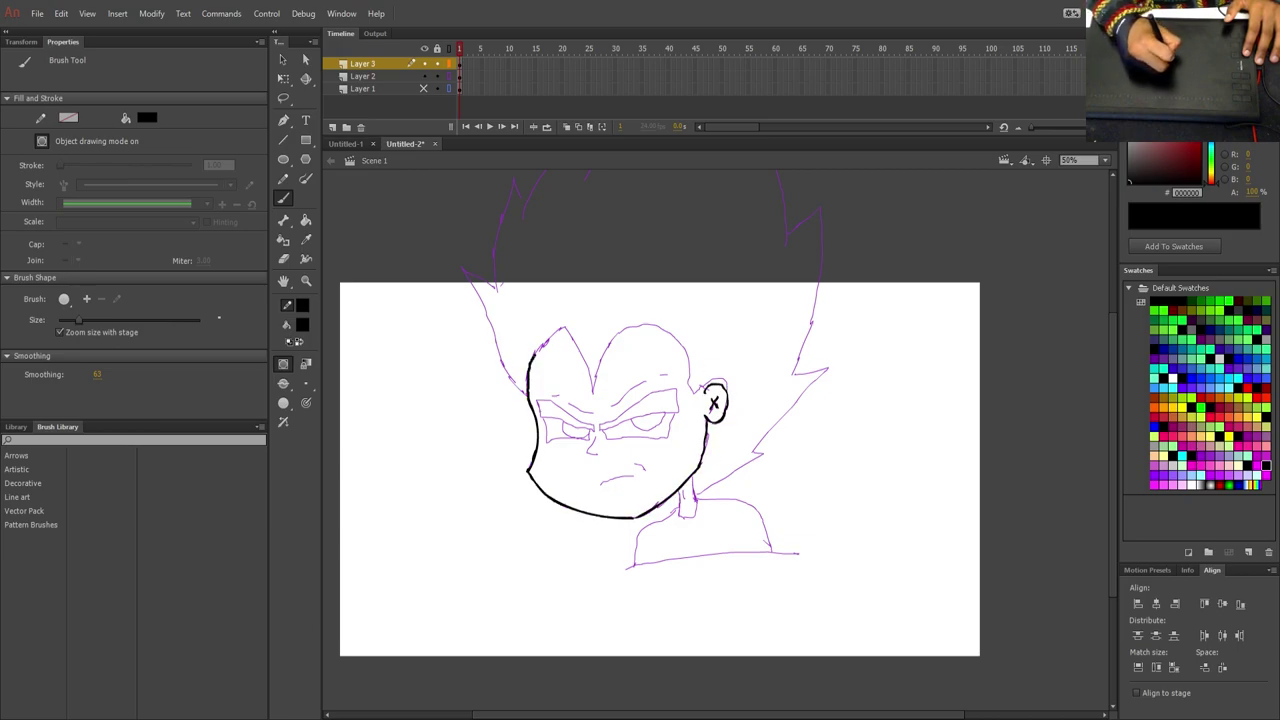
mouse_move(577, 348)
mouse_down()
mouse_move(594, 392)
mouse_move(656, 325)
mouse_move(700, 386)
mouse_up()
mouse_move(526, 396)
mouse_down()
mouse_move(458, 262)
mouse_move(500, 296)
mouse_up()
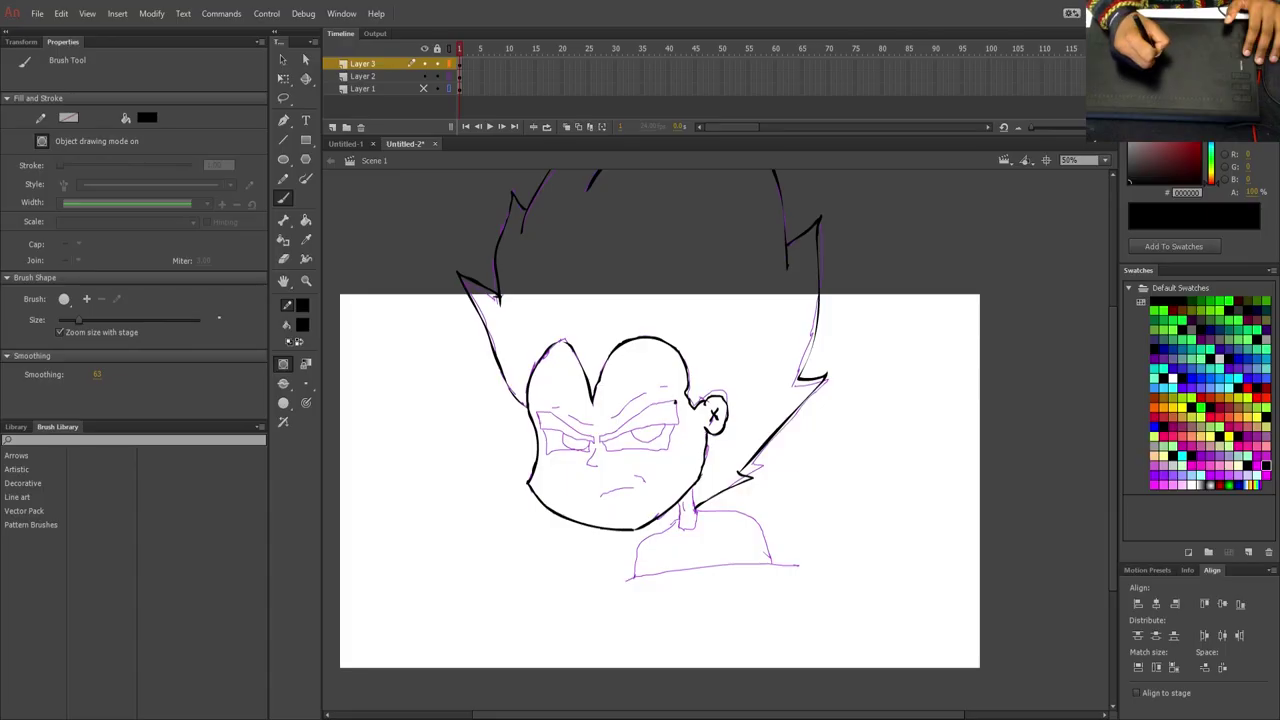
Ink the angry eyebrows and eyes over the sketch on Layer 3, undoing the strokes that miss.
drag(672, 401, 598, 440)
mouse_move(670, 423)
mouse_down()
mouse_move(600, 443)
mouse_move(538, 410)
mouse_move(591, 437)
mouse_move(548, 433)
mouse_move(667, 448)
mouse_up()
key(ctrl+z)
key(ctrl+z)
key(ctrl+z)
key(ctrl+z)
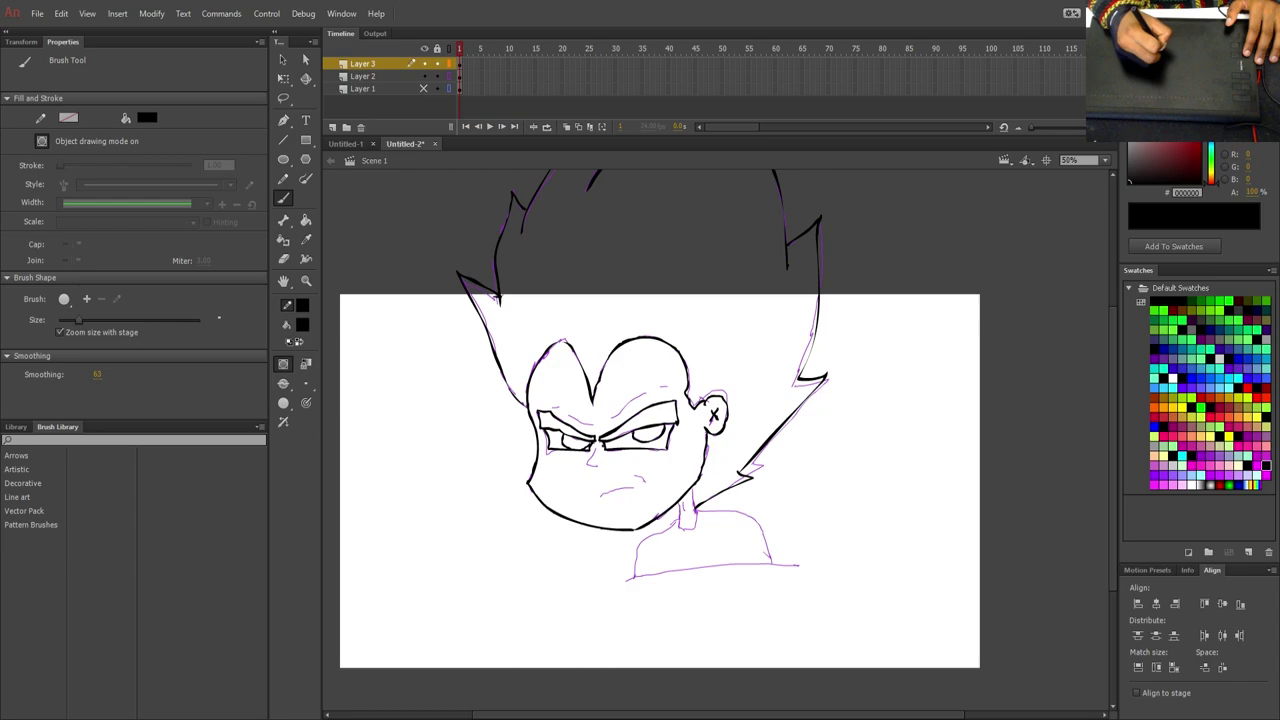
Ink the nose, frowning mouth, forehead creases, neck and shoulders over the sketch on Layer 3.
drag(598, 495, 638, 484)
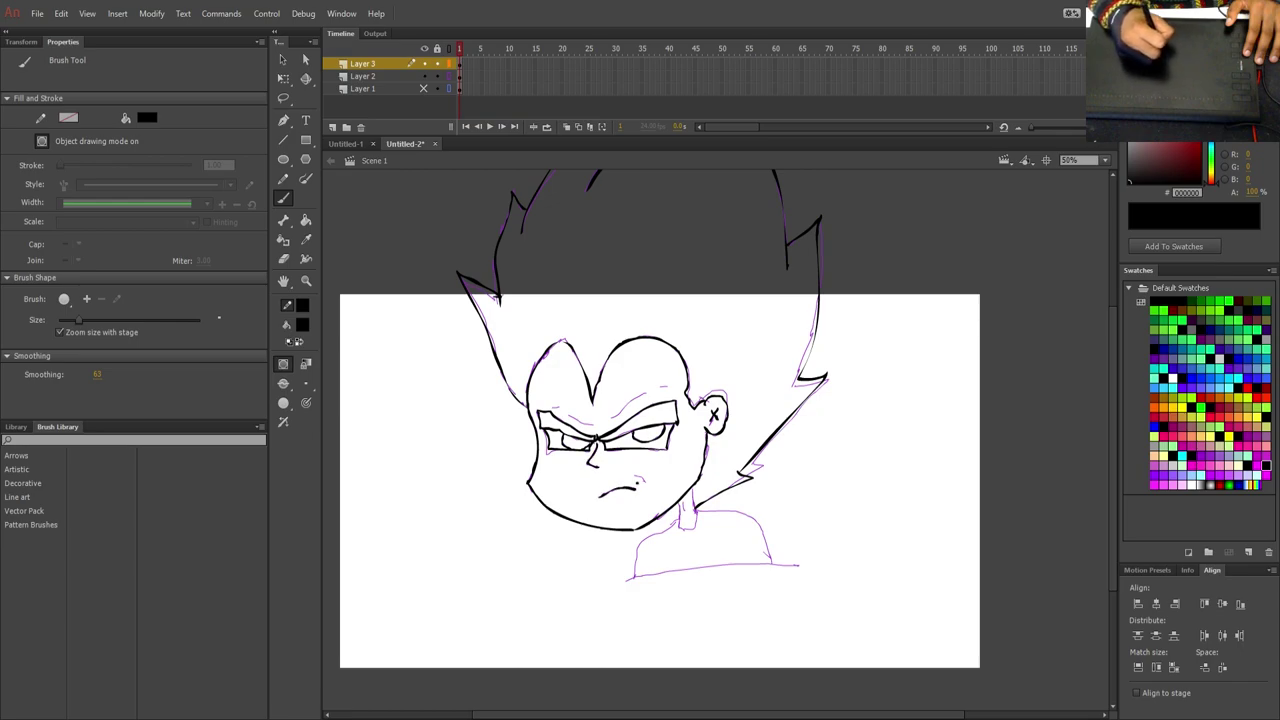
drag(668, 386, 593, 428)
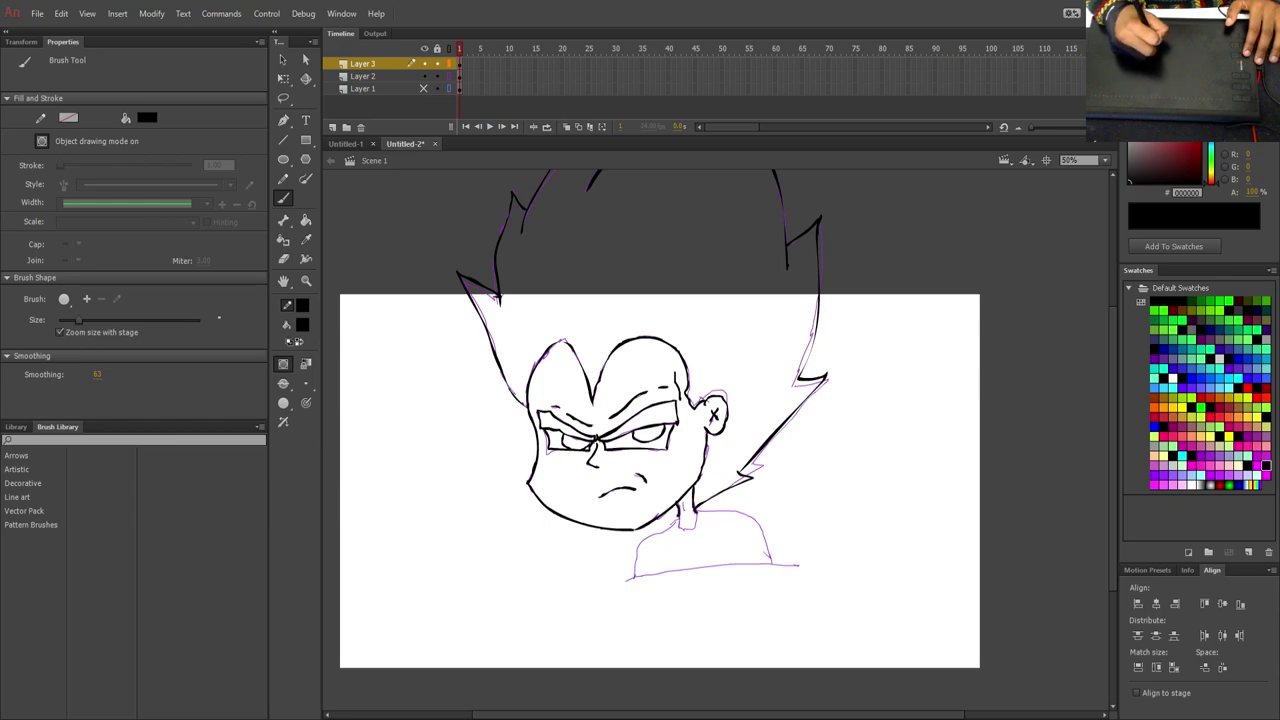
mouse_move(680, 507)
mouse_down()
mouse_move(766, 536)
mouse_move(772, 562)
mouse_move(636, 572)
mouse_move(813, 568)
mouse_up()
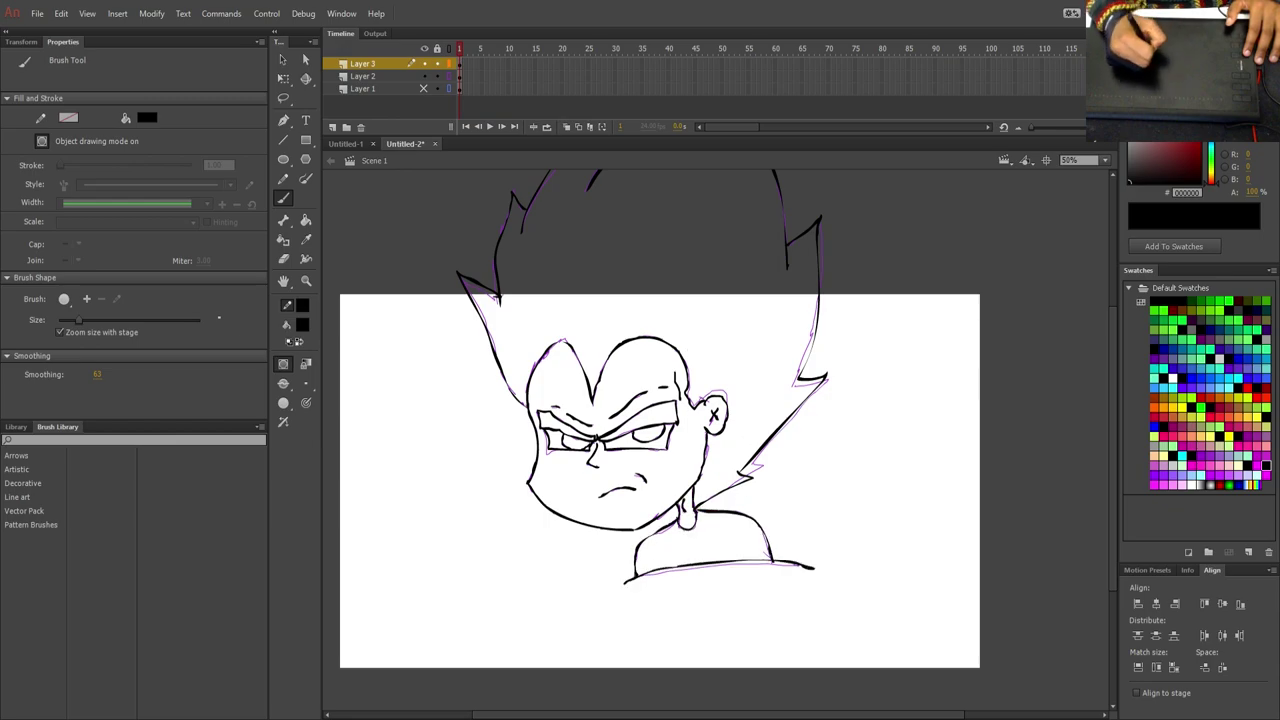
Hide the Layer 2 sketch and set the Paint Bucket fill color to yellow (#FFFF00).
click(424, 76)
click(306, 221)
click(302, 325)
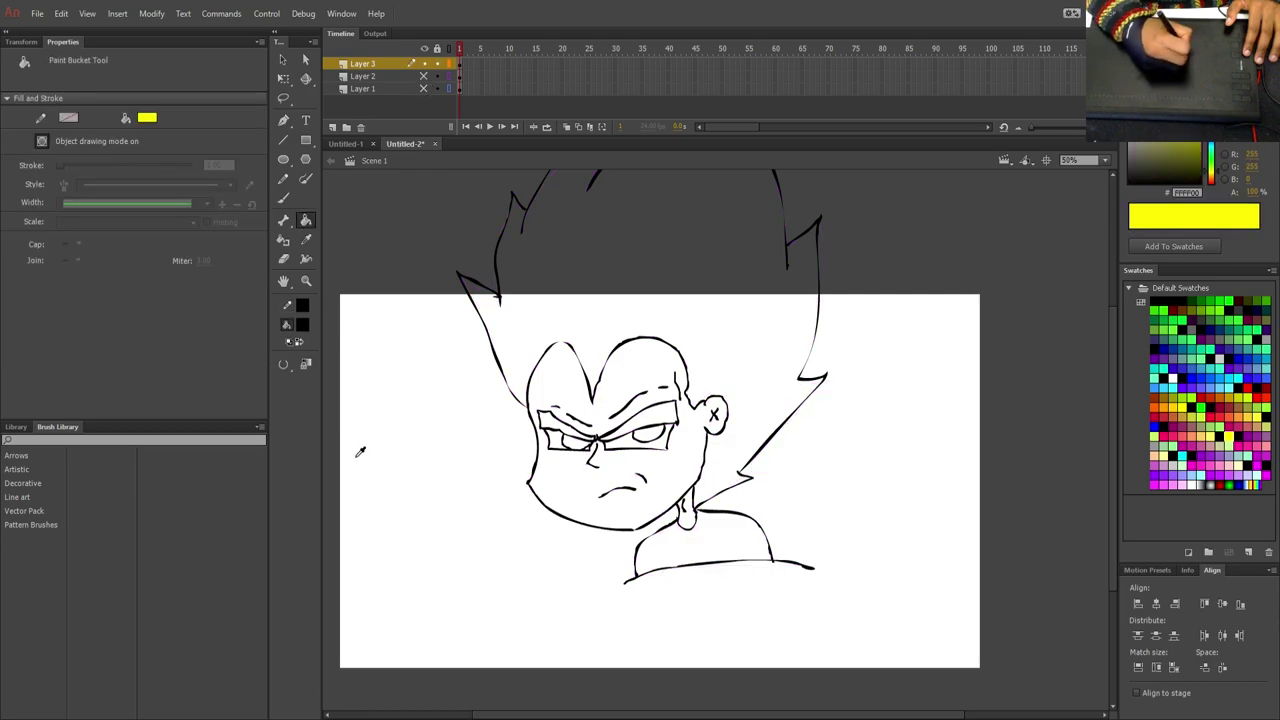
click(359, 450)
Select all the inked drawing objects of the character, break them apart into plain shapes and deselect them.
drag(1113, 335, 1114, 282)
click(283, 79)
mouse_move(436, 193)
mouse_down()
mouse_move(899, 297)
mouse_move(910, 339)
mouse_up()
drag(962, 702, 338, 161)
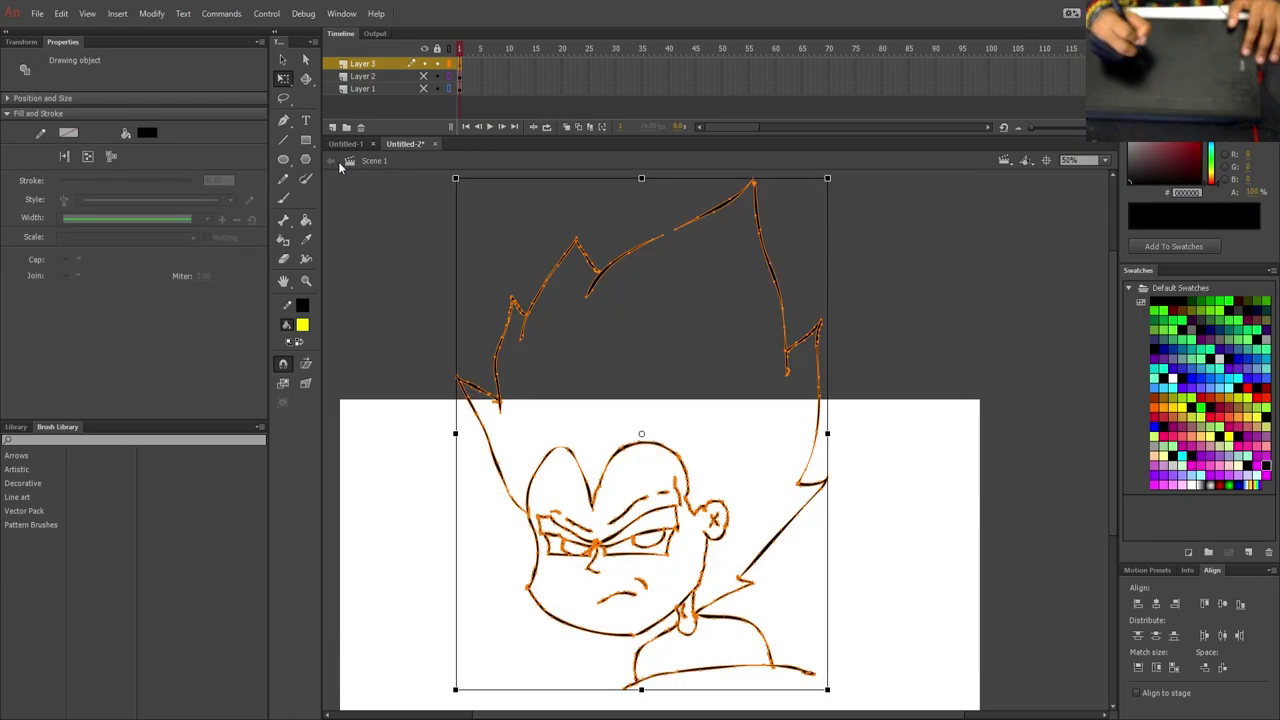
key(ctrl+b)
click(285, 99)
click(334, 339)
Fill both eyebrows with yellow using the Paint Bucket tool.
click(305, 220)
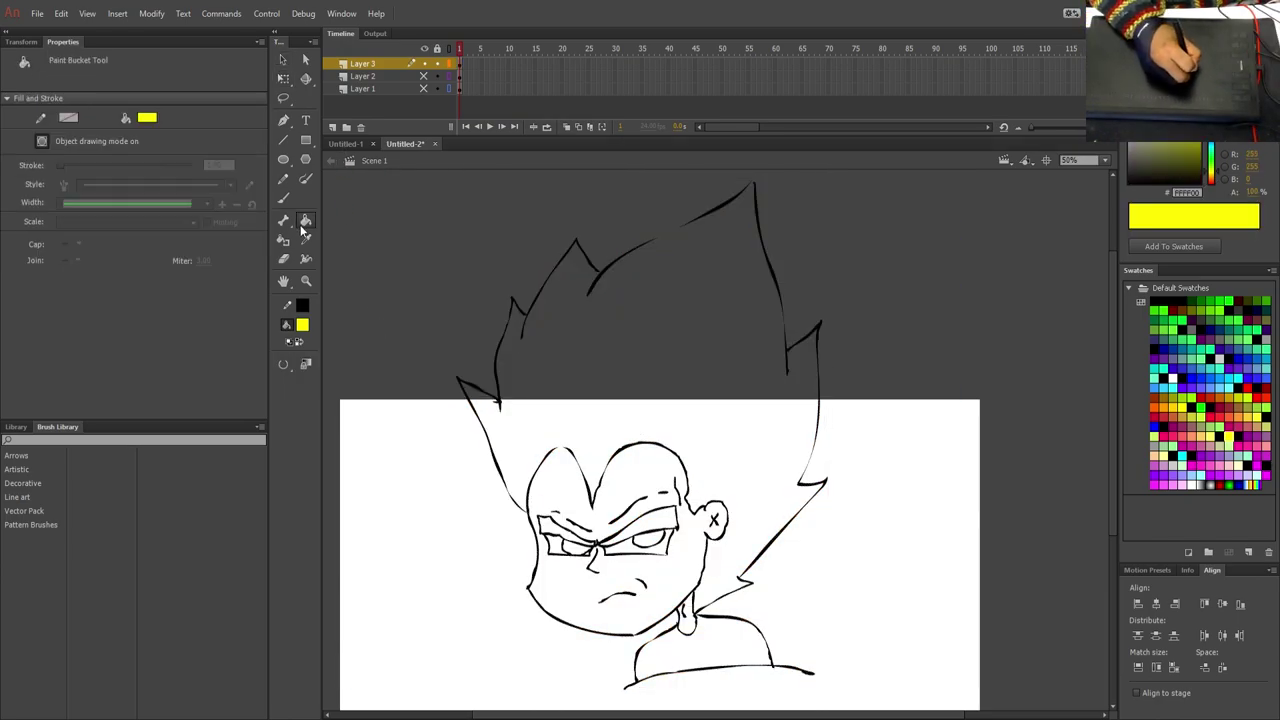
click(650, 524)
click(572, 538)
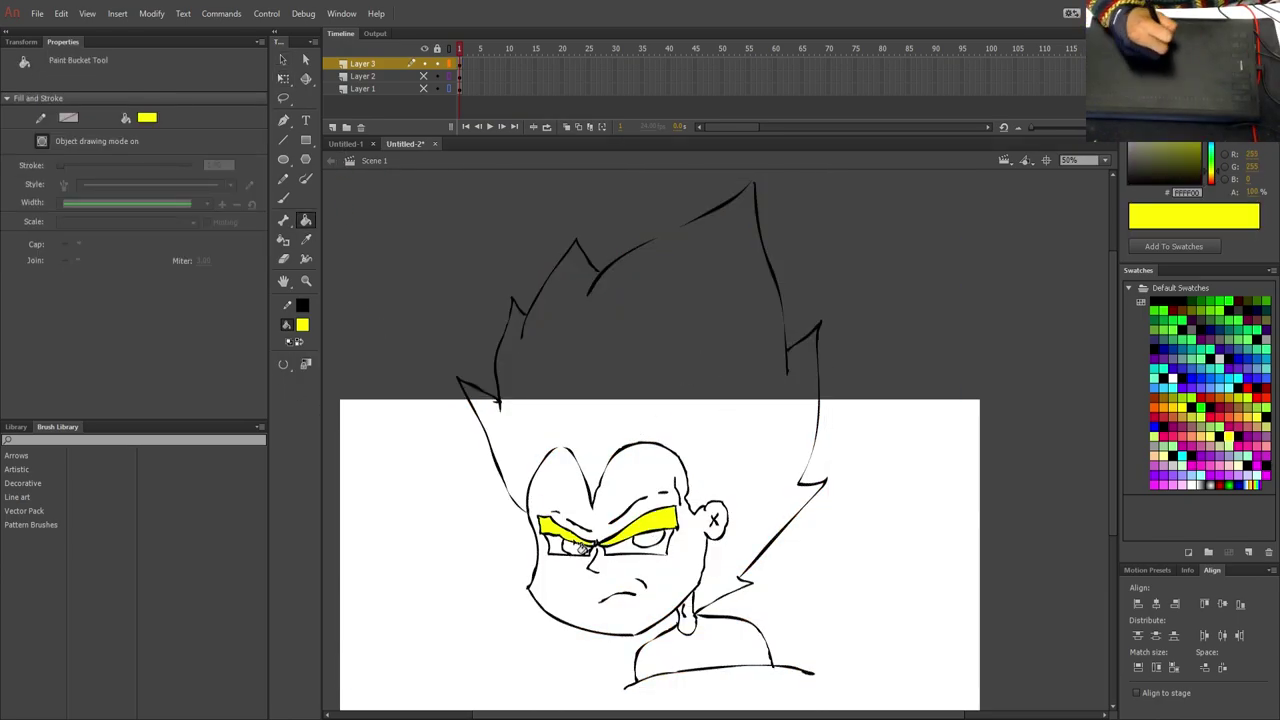
Switch back to the Brush tool and swap the stroke and fill colors to paint in black.
click(284, 197)
key(x)
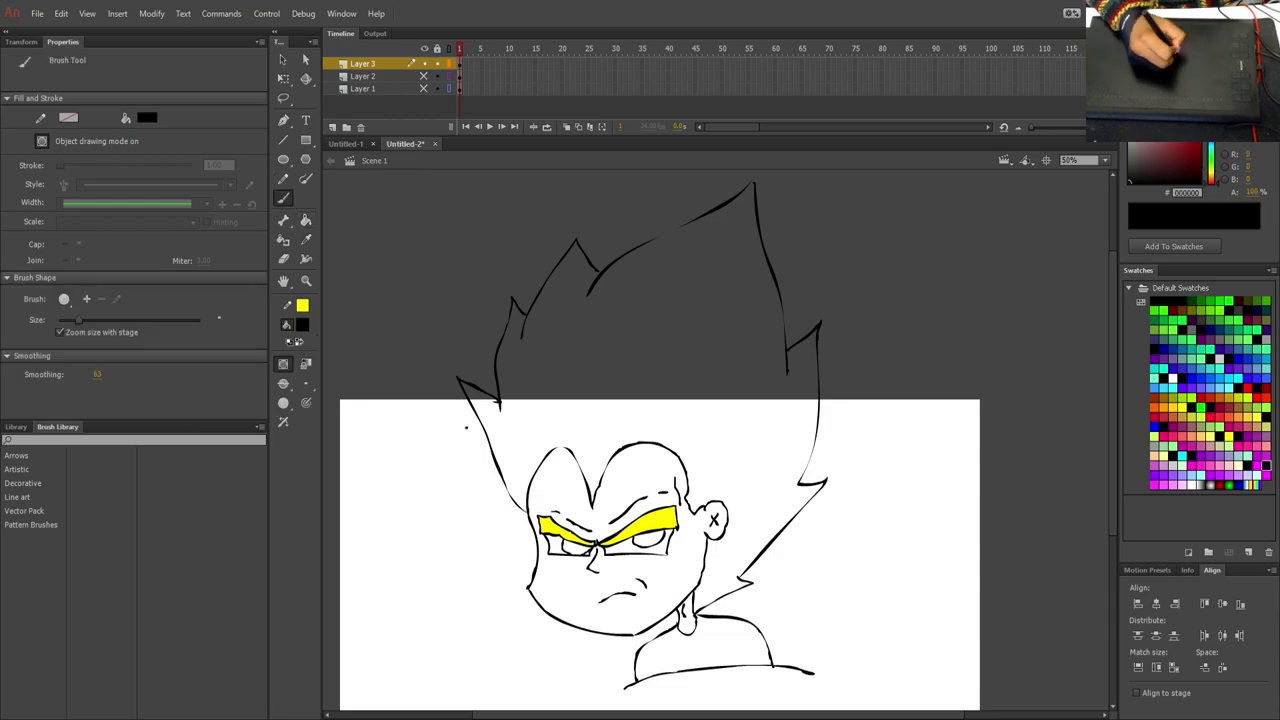